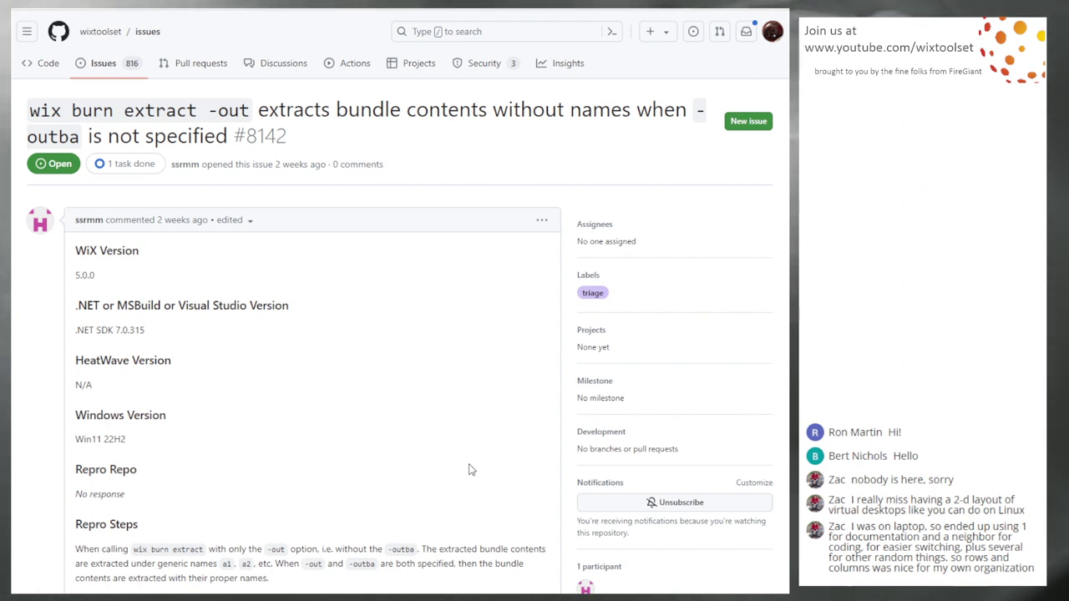
Step: Read through issue #8142 about wix burn extract, comparing the two command outputs and the expected result
scroll(318, 334, down, 2)
scroll(376, 270, down, 3)
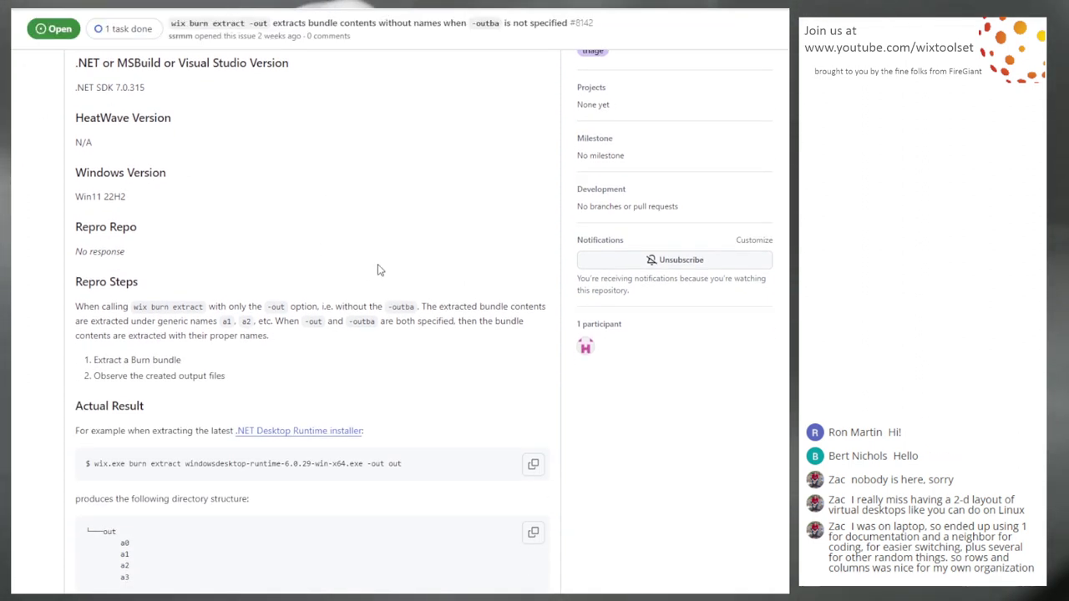
scroll(197, 420, down, 1)
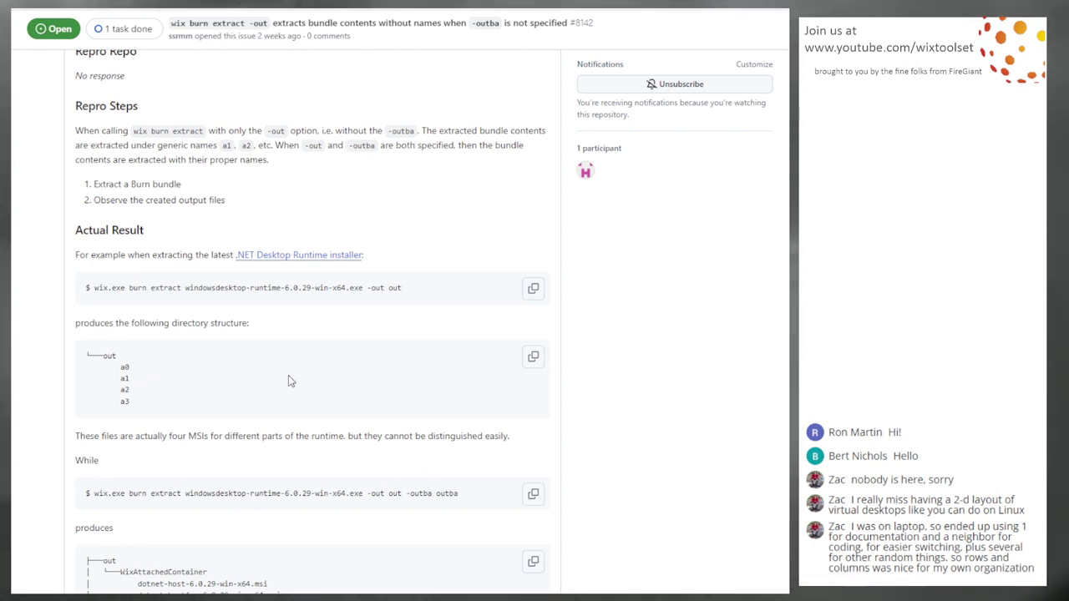
scroll(222, 351, down, 2)
scroll(224, 349, down, 1)
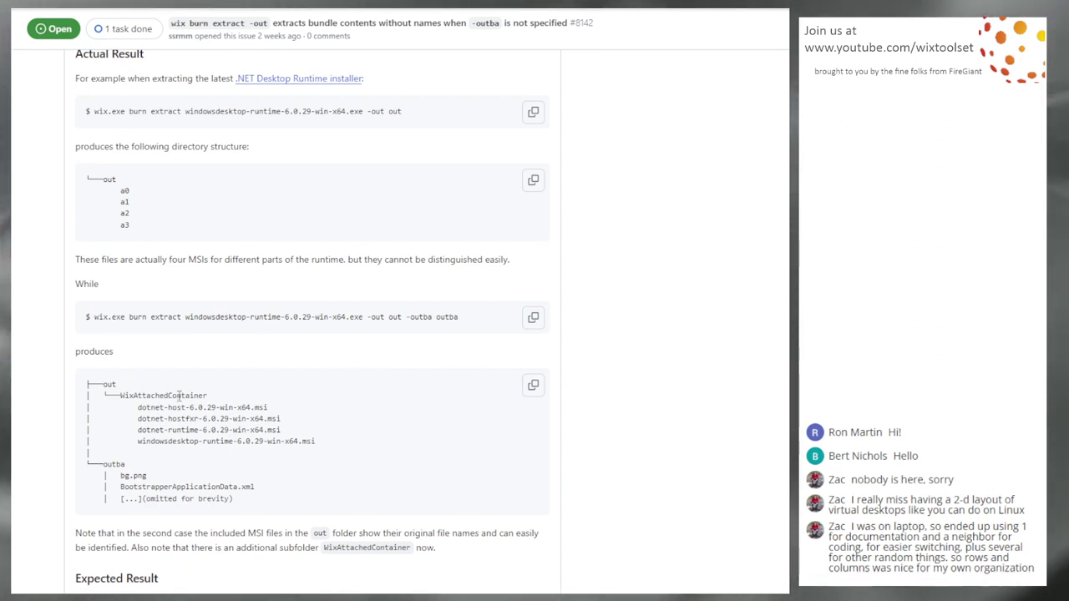
scroll(284, 406, down, 3)
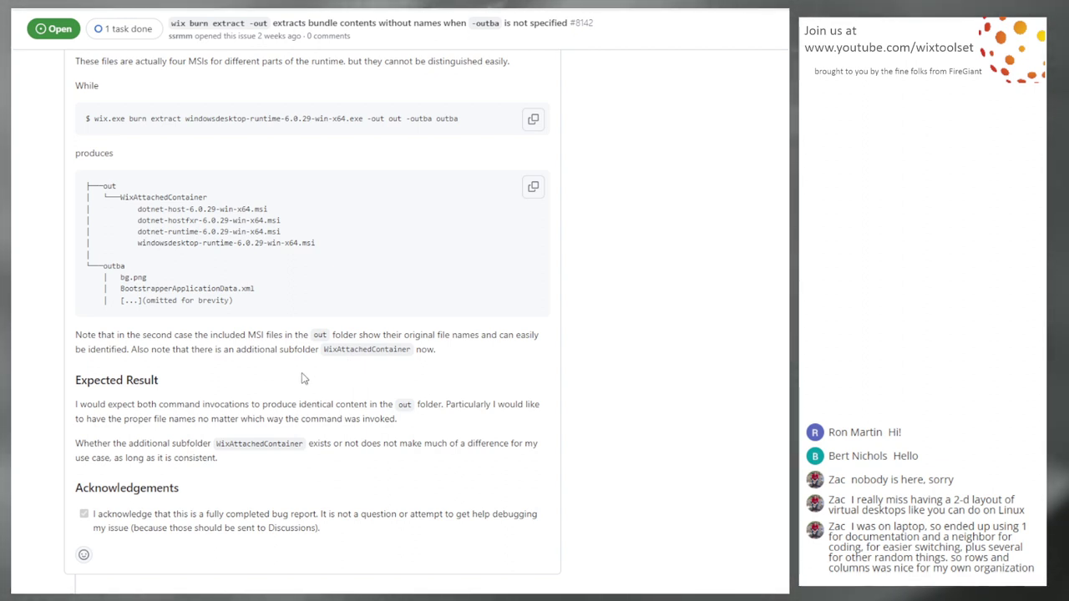
scroll(309, 380, up, 1)
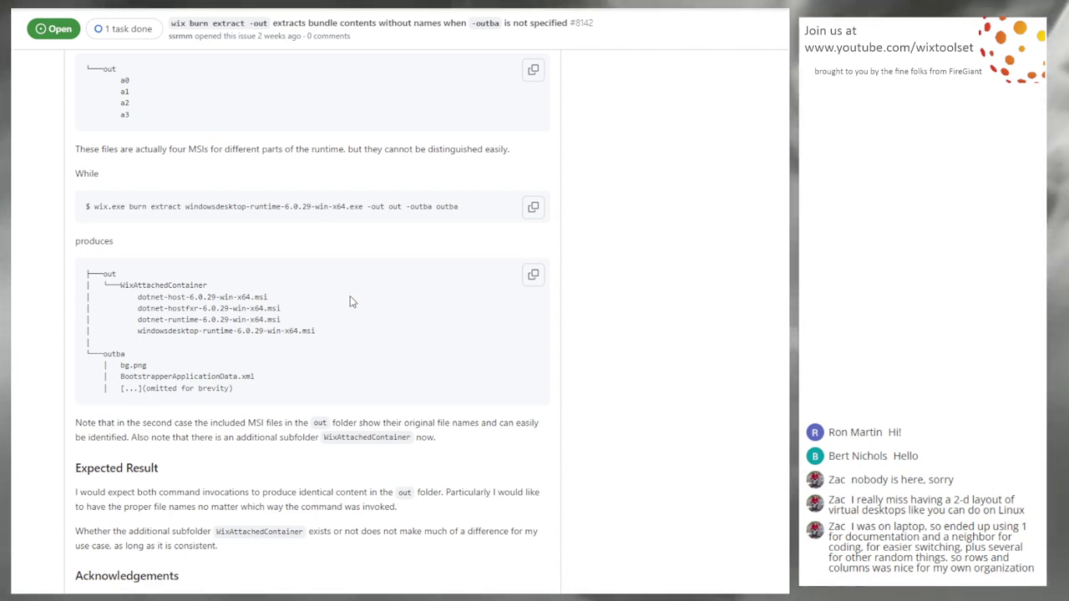
scroll(338, 294, up, 10)
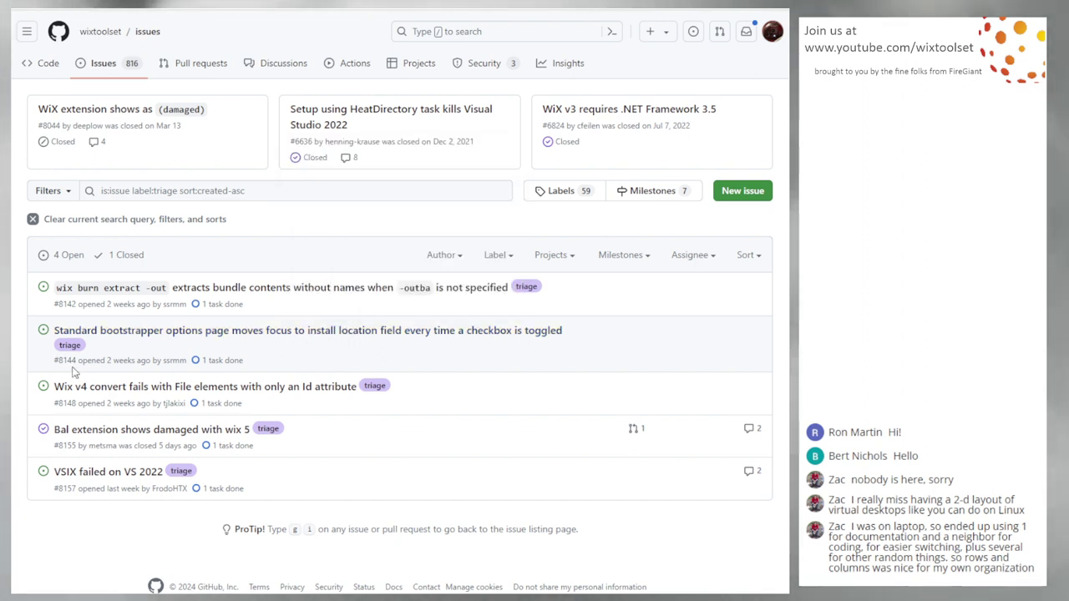
Step: Open issue #8144 about the bootstrapper options page focus, read its report, and return to the triage list
click(335, 332)
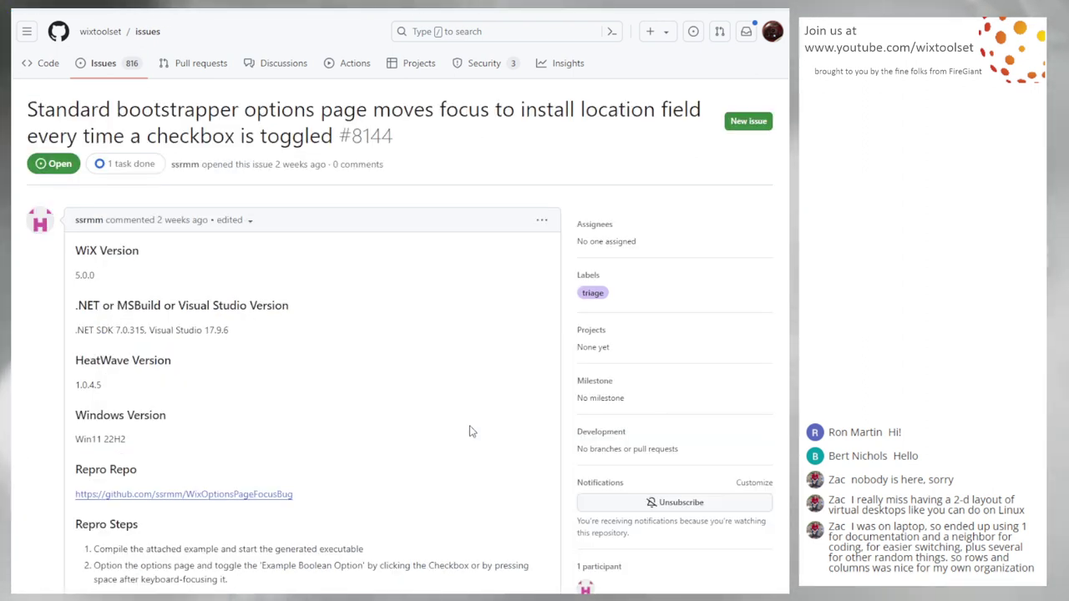
scroll(441, 317, down, 3)
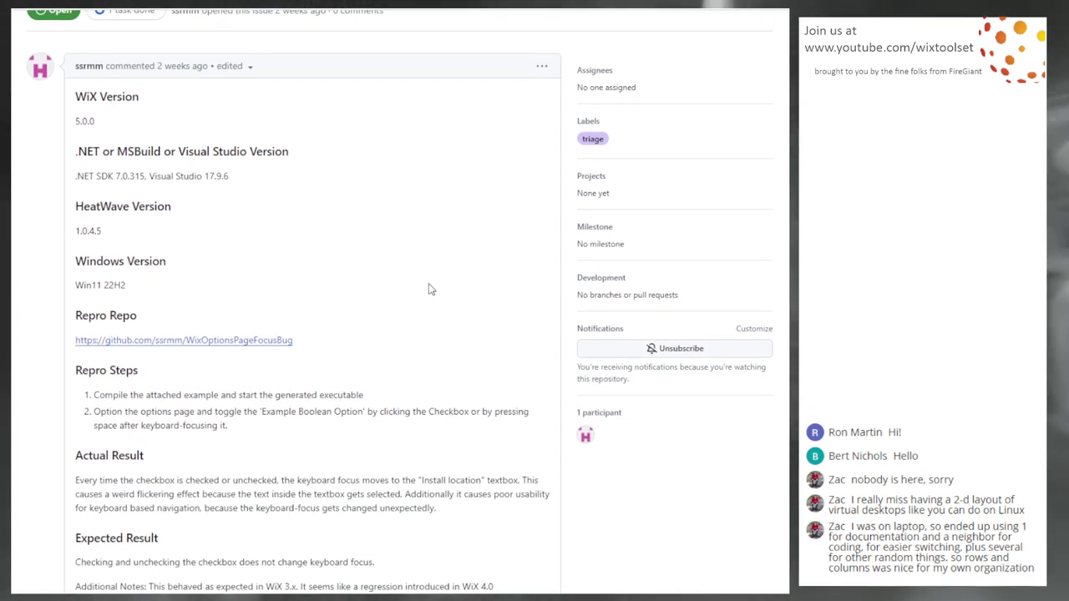
scroll(430, 288, down, 3)
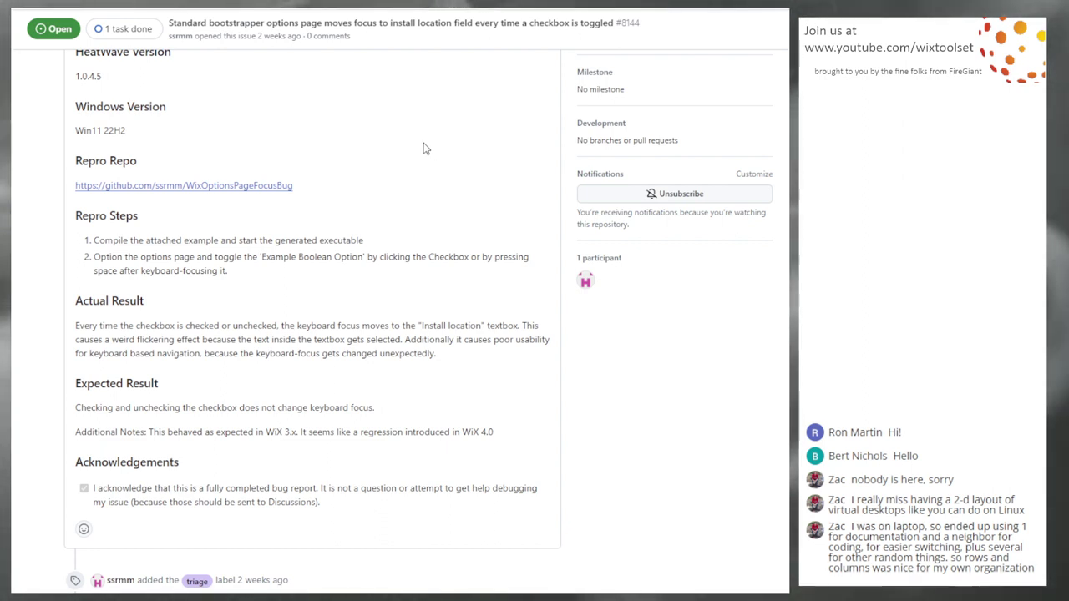
scroll(433, 161, up, 4)
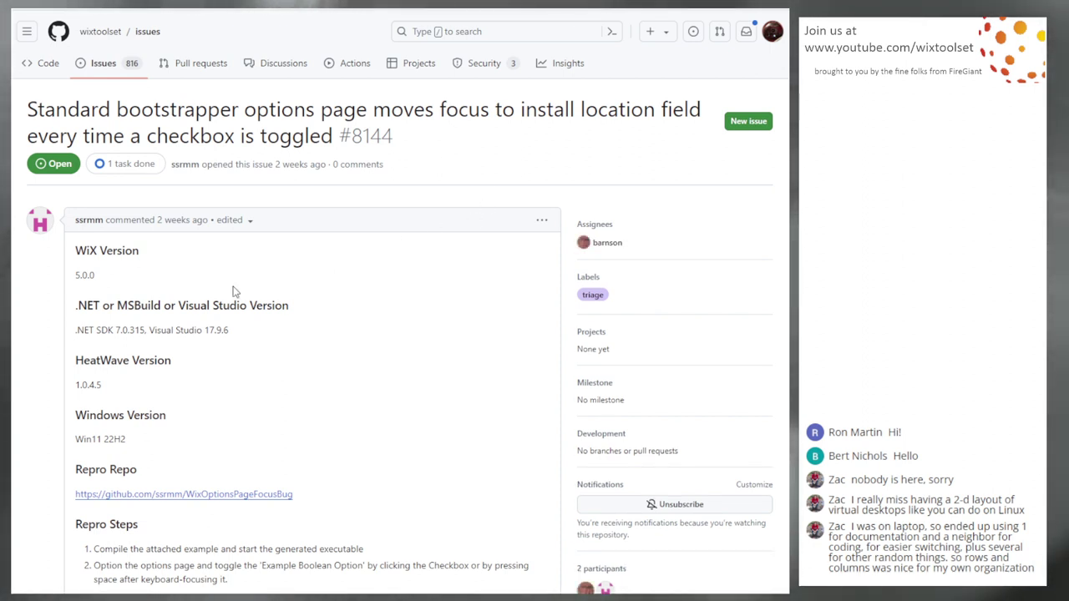
key(alt+Left)
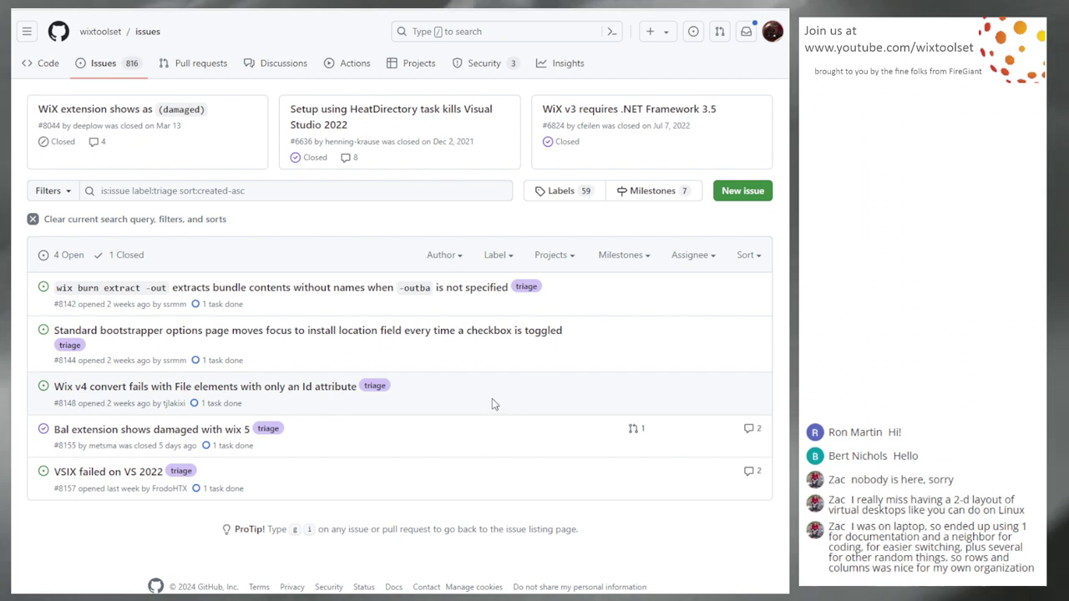
Step: Open issue #8148 about Wix v4 convert and File elements, read its repro steps and results, and return to the triage list
mouse_move(201, 393)
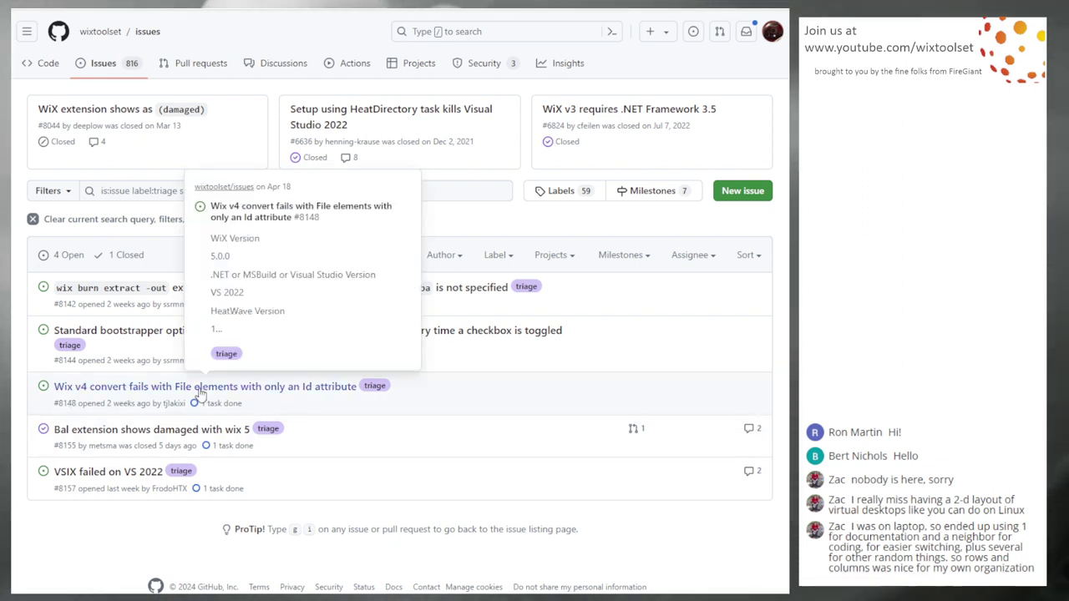
click(467, 388)
scroll(394, 226, down, 1)
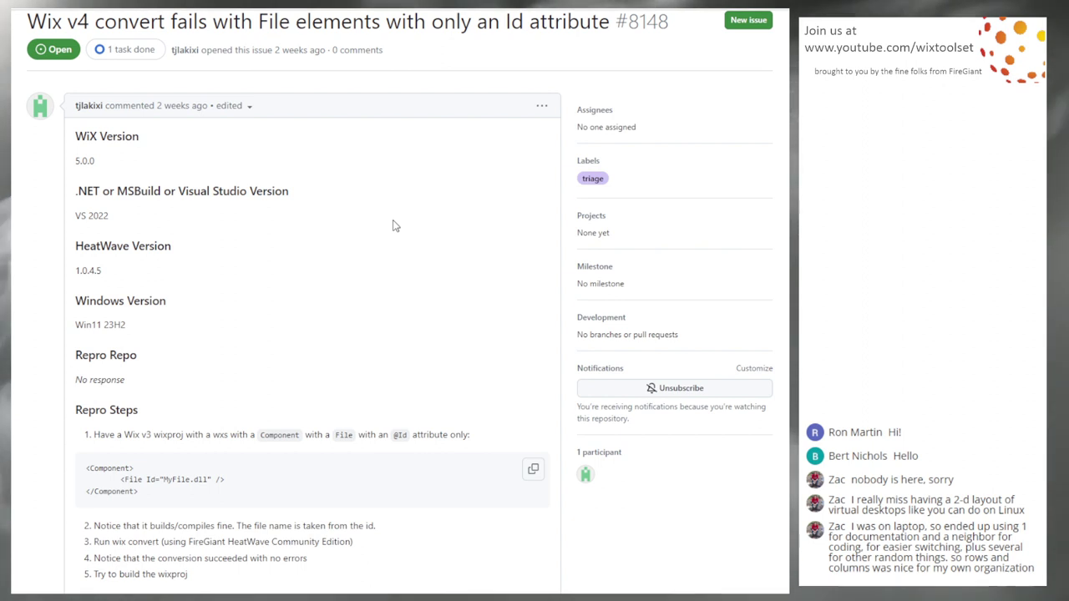
scroll(395, 225, down, 2)
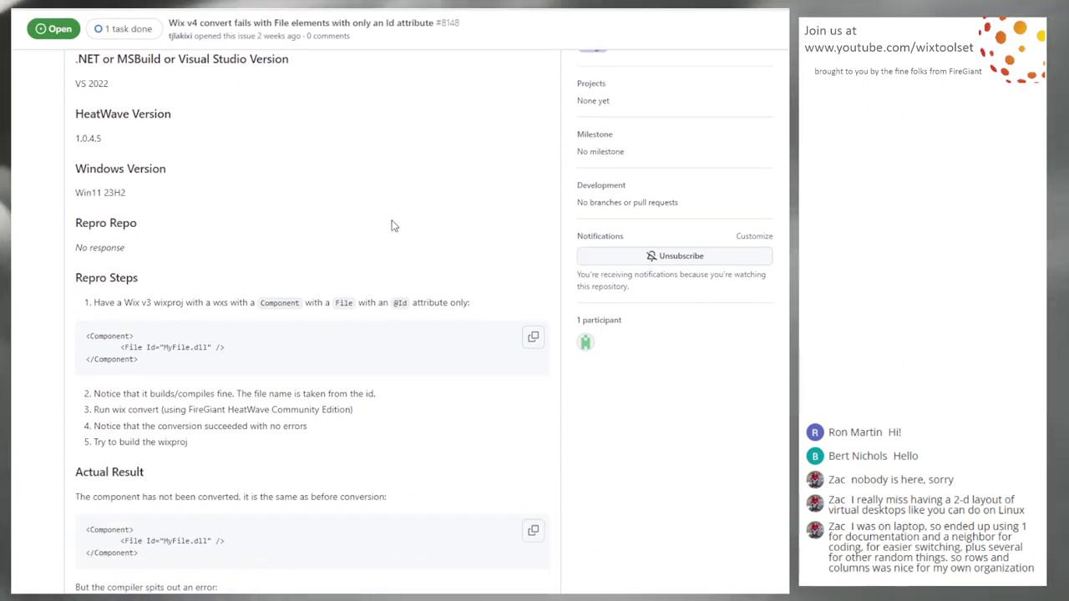
scroll(395, 226, down, 3)
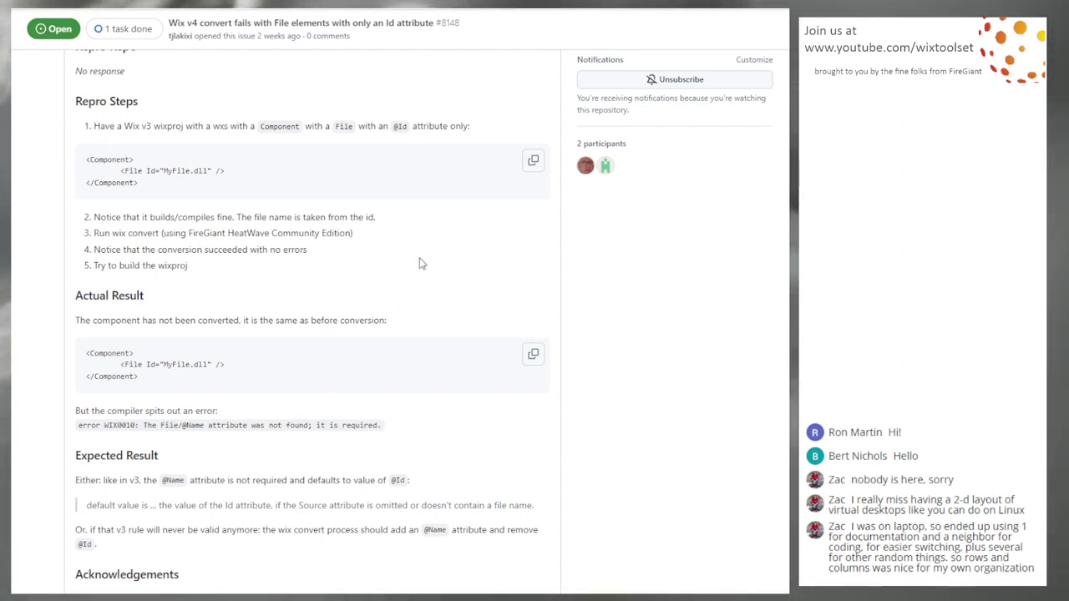
scroll(421, 264, up, 5)
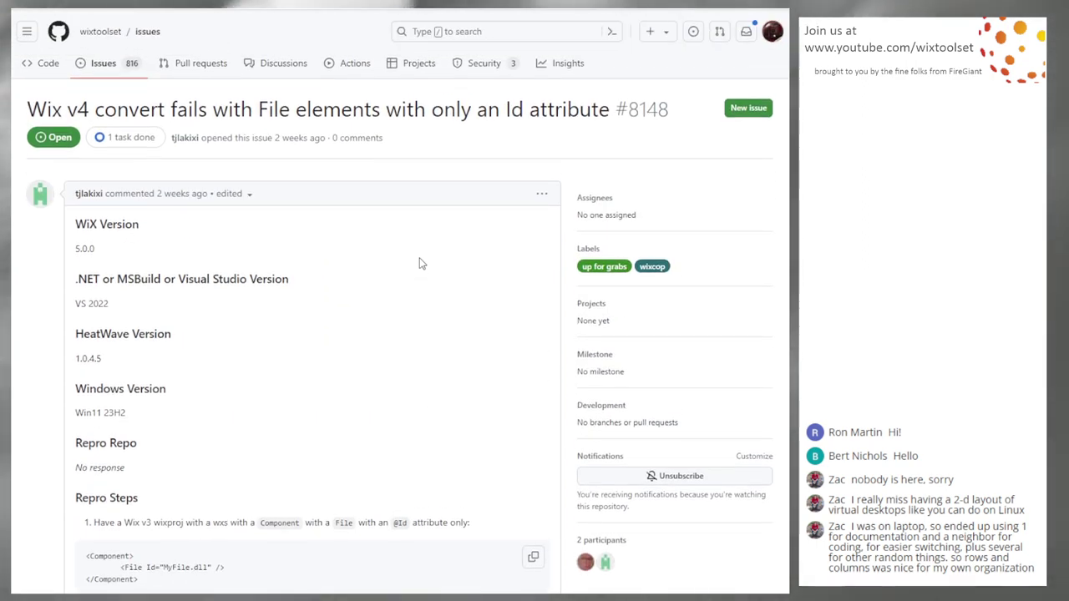
key(alt+Left)
Step: Open closed issue #8155 about the damaged Bal extension, review its report, comments and linked fix, and return to the triage list
mouse_move(332, 386)
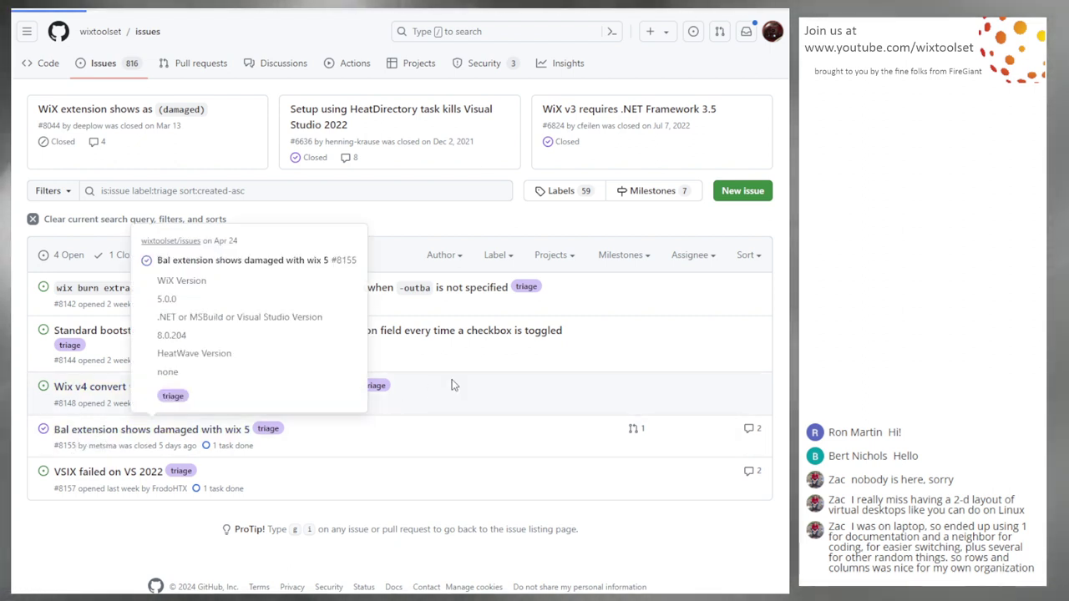
click(192, 429)
scroll(410, 276, down, 3)
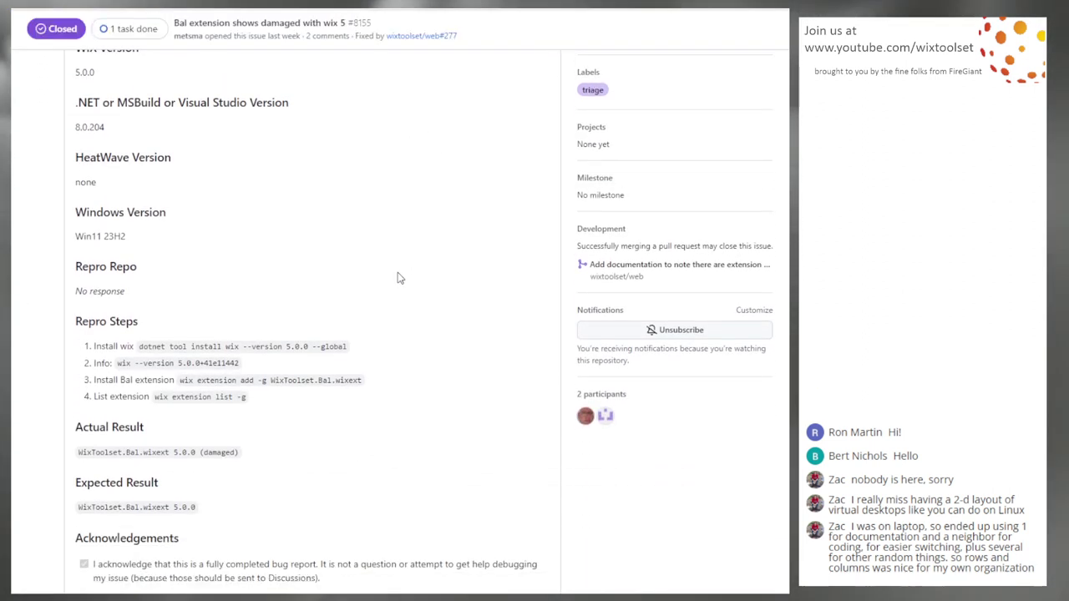
scroll(398, 276, down, 3)
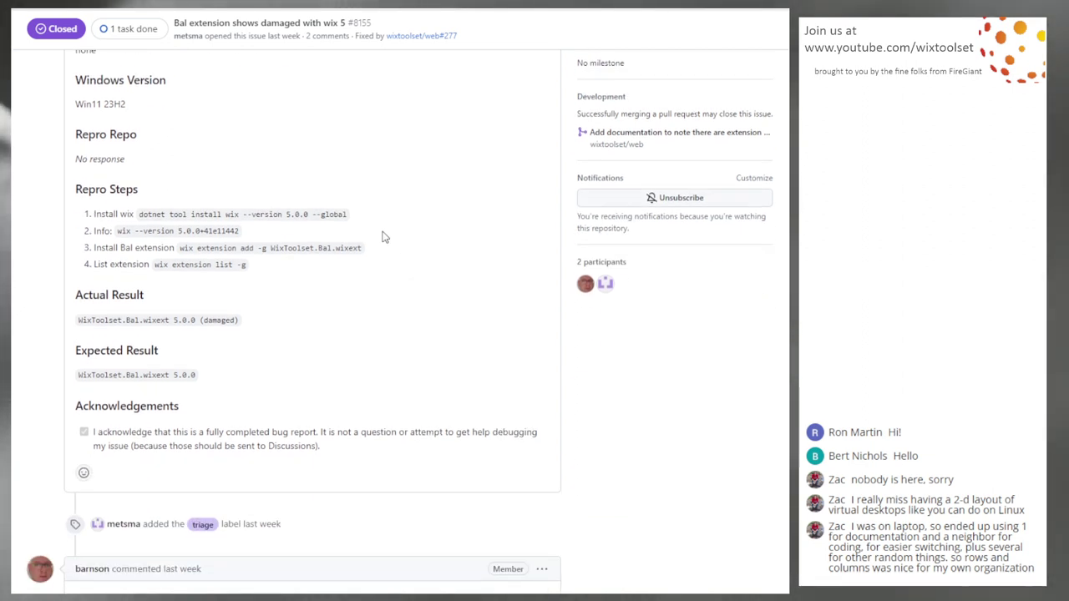
scroll(284, 355, down, 1)
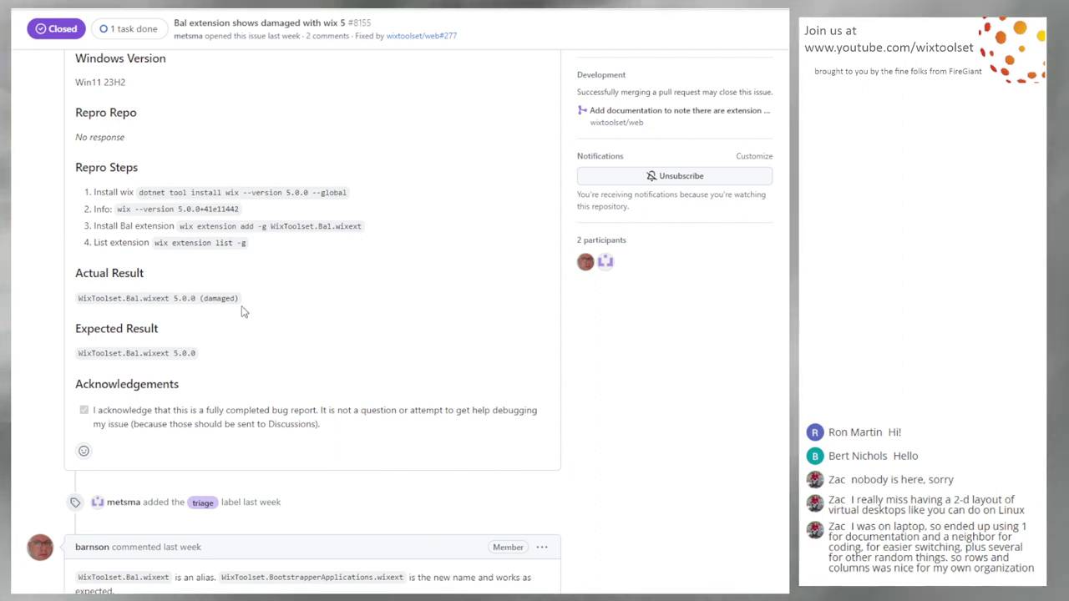
scroll(153, 233, down, 1)
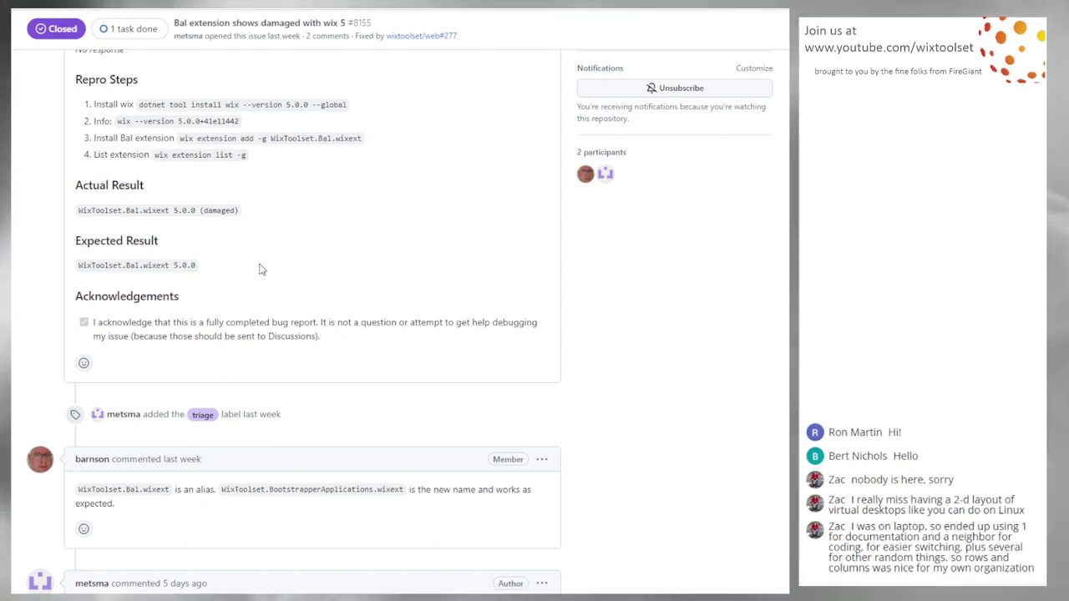
scroll(293, 203, down, 1)
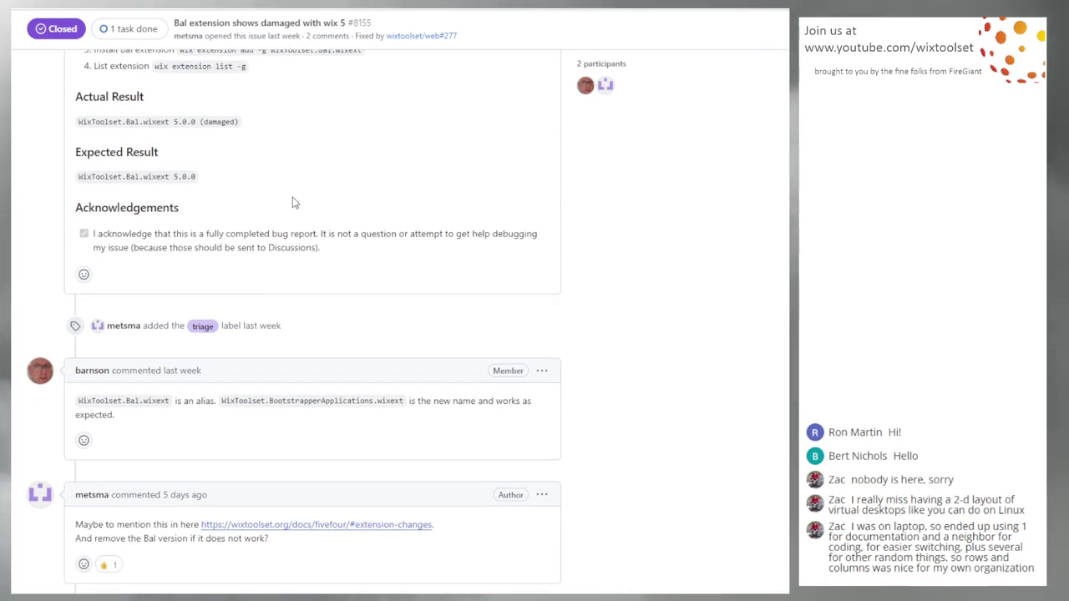
scroll(293, 203, down, 2)
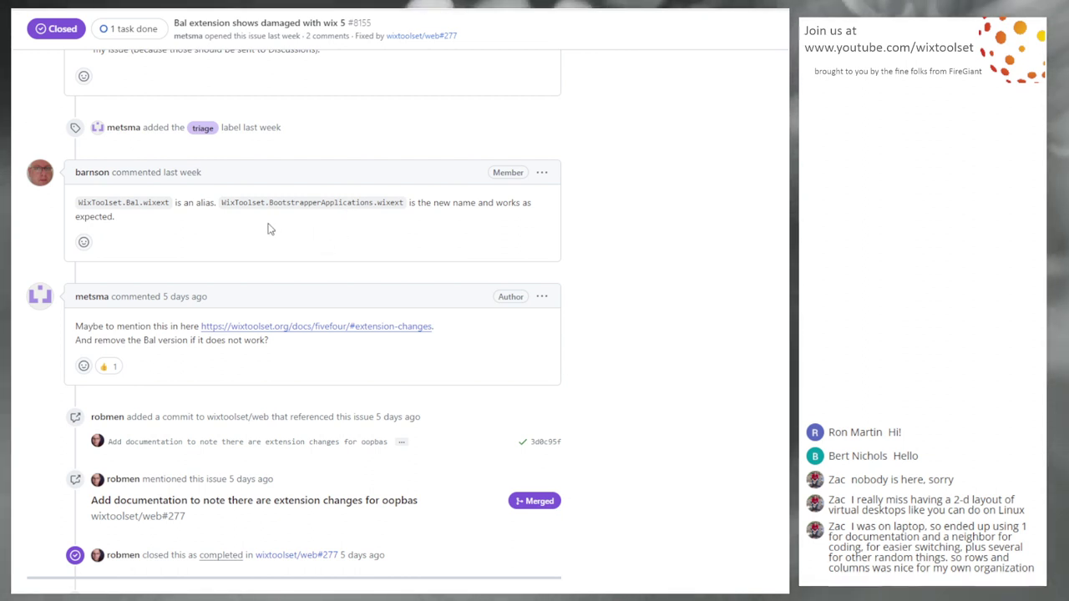
scroll(259, 227, down, 3)
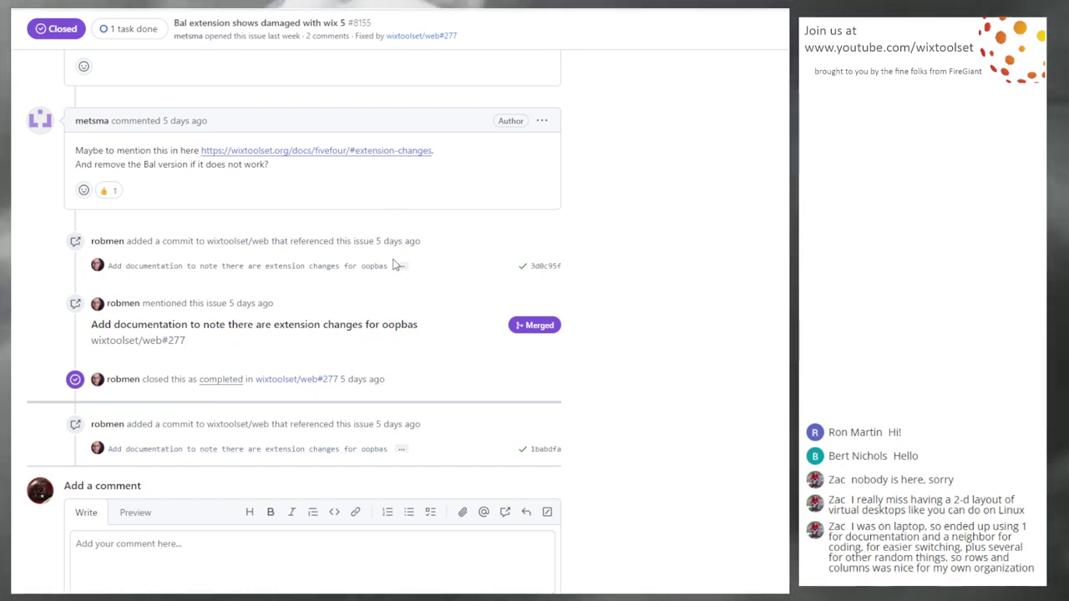
scroll(396, 263, up, 10)
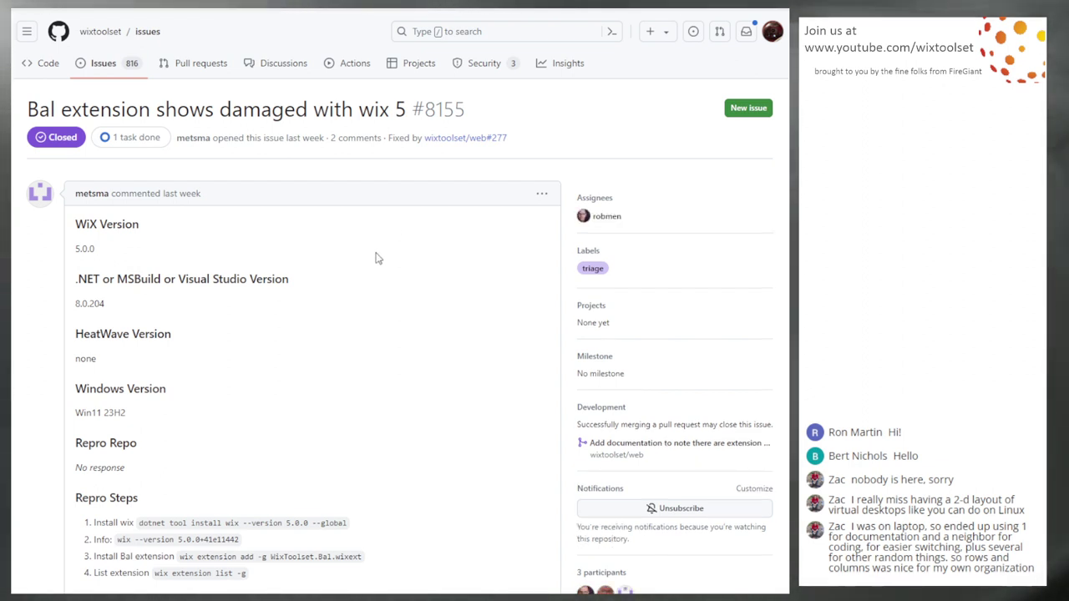
scroll(346, 270, down, 2)
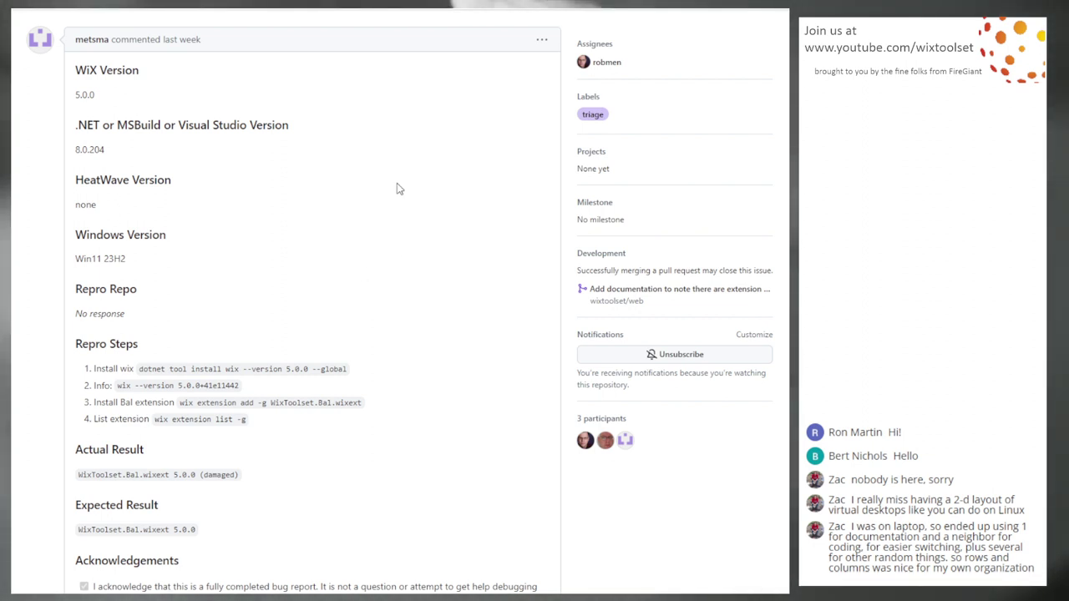
key(alt+Left)
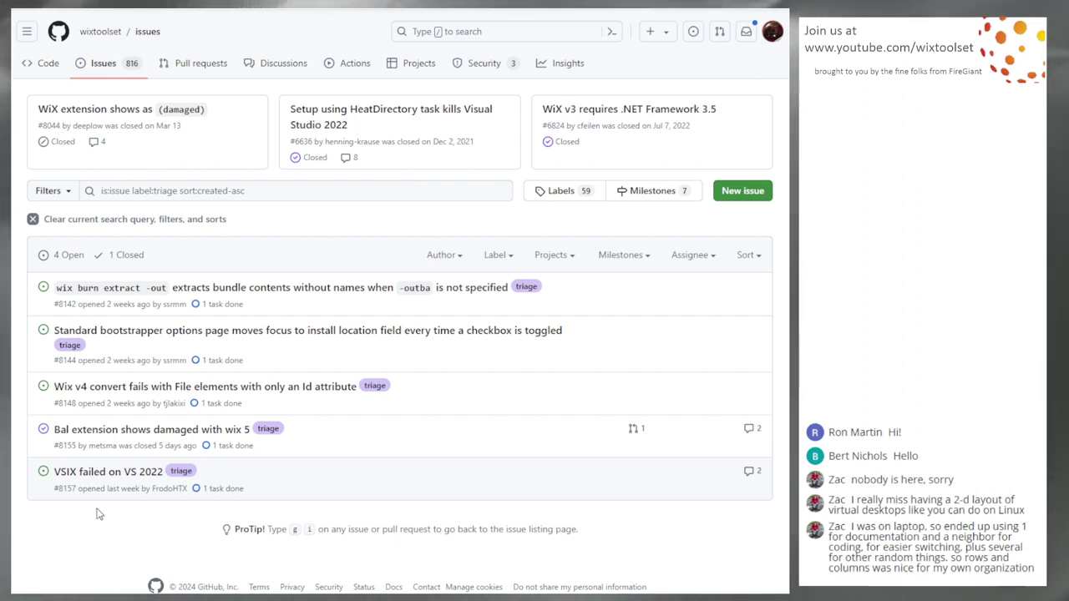
Step: Open issue #8157, VSIX failed on VS 2022, and read its version details, repro steps, results and follow-up comments
mouse_move(102, 472)
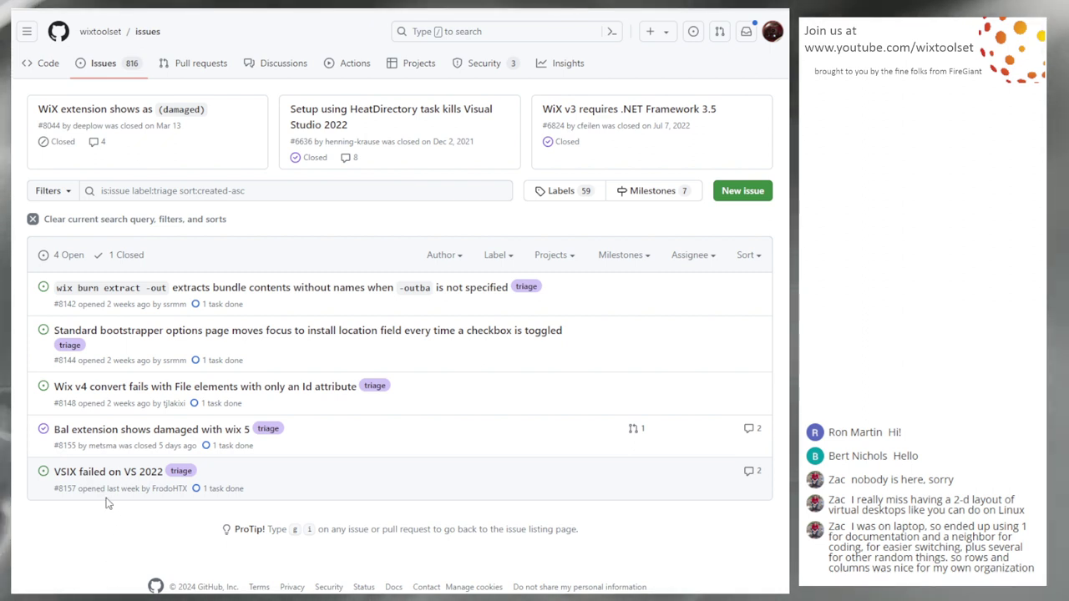
click(117, 472)
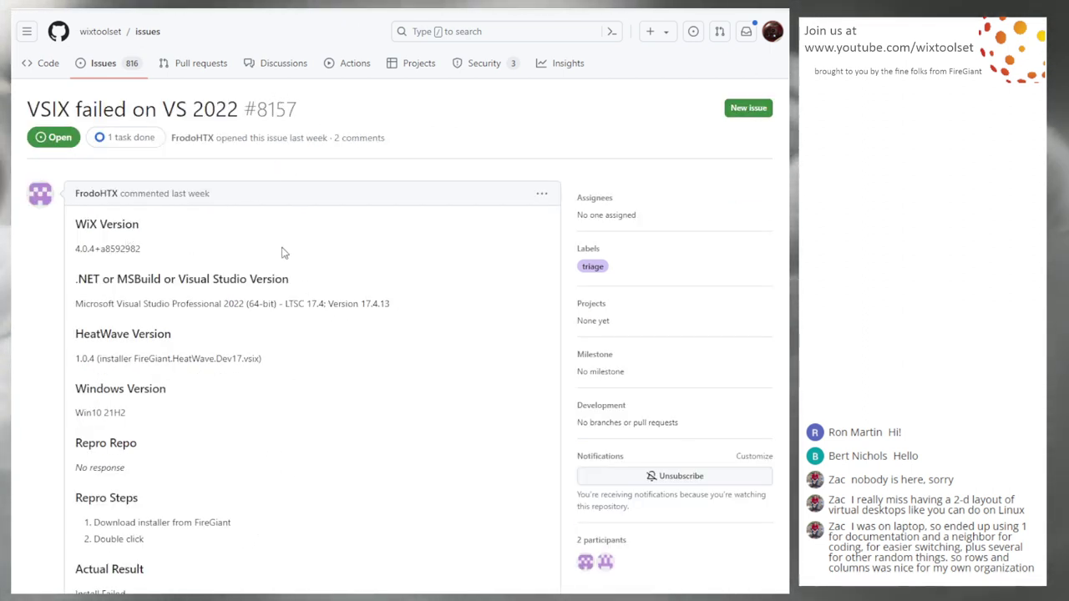
scroll(342, 244, down, 2)
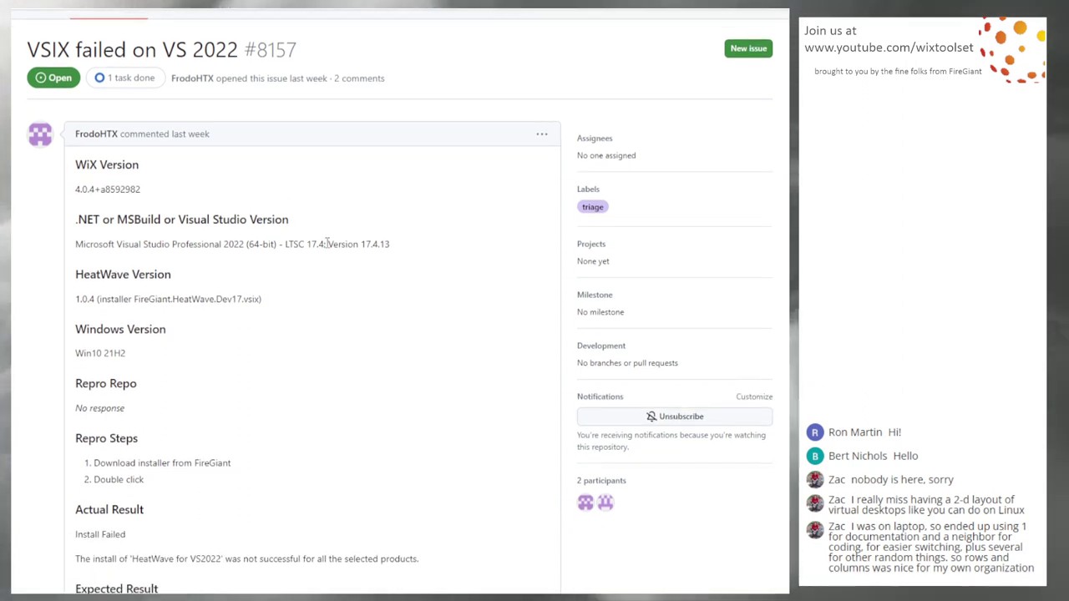
scroll(165, 247, up, 2)
scroll(286, 229, down, 3)
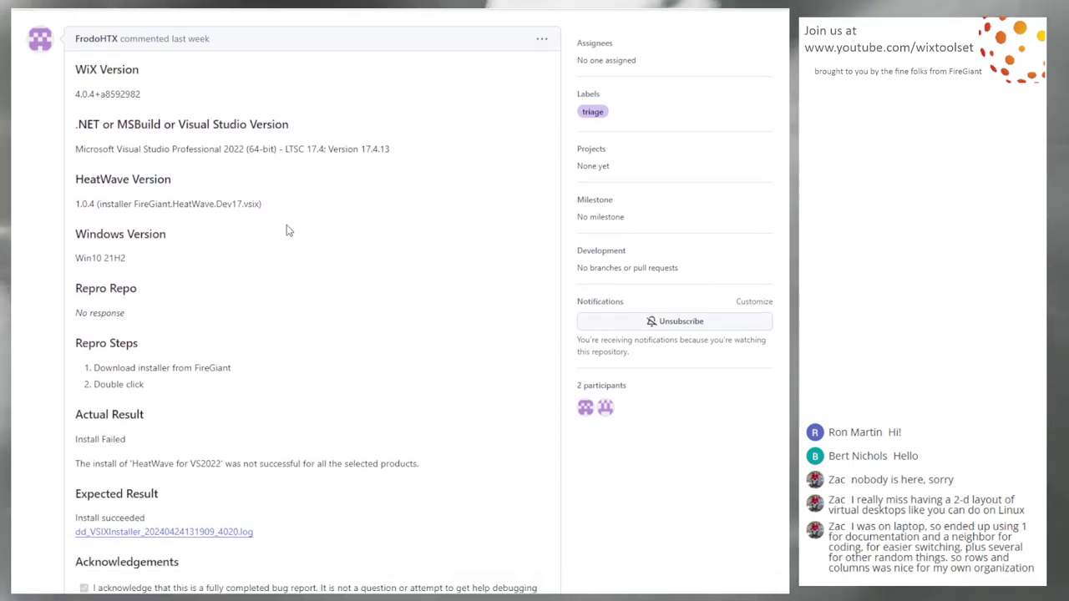
scroll(235, 284, down, 1)
drag(112, 259, 233, 259)
click(213, 298)
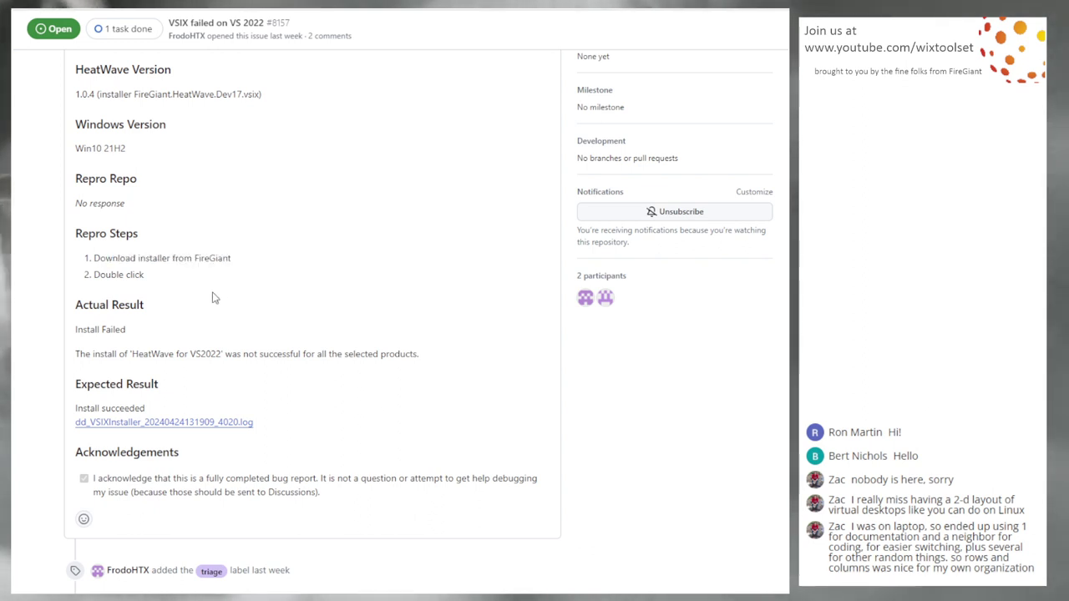
scroll(350, 260, down, 1)
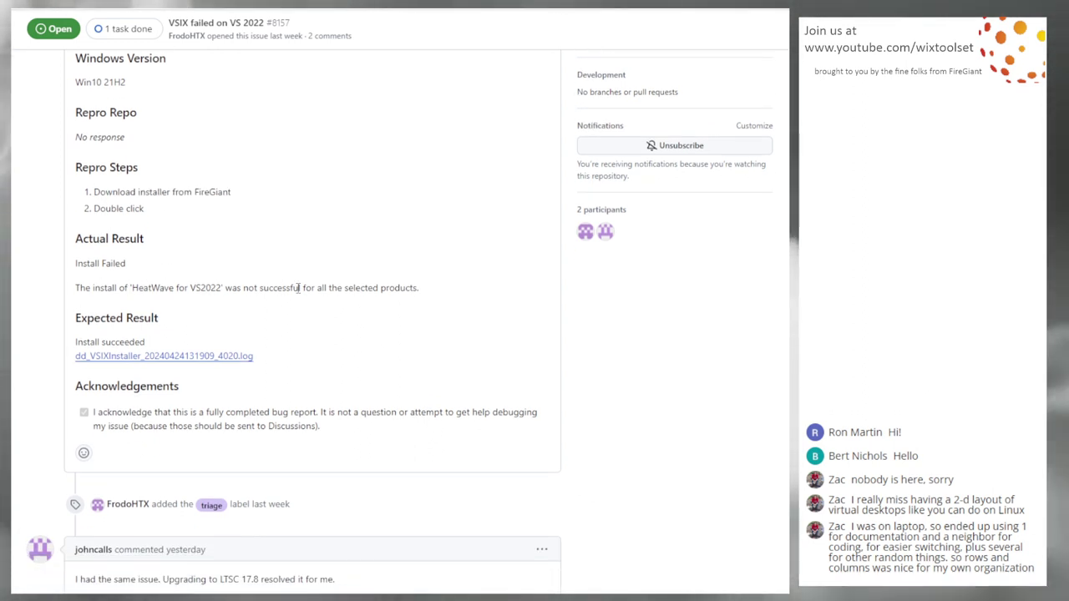
scroll(328, 365, down, 2)
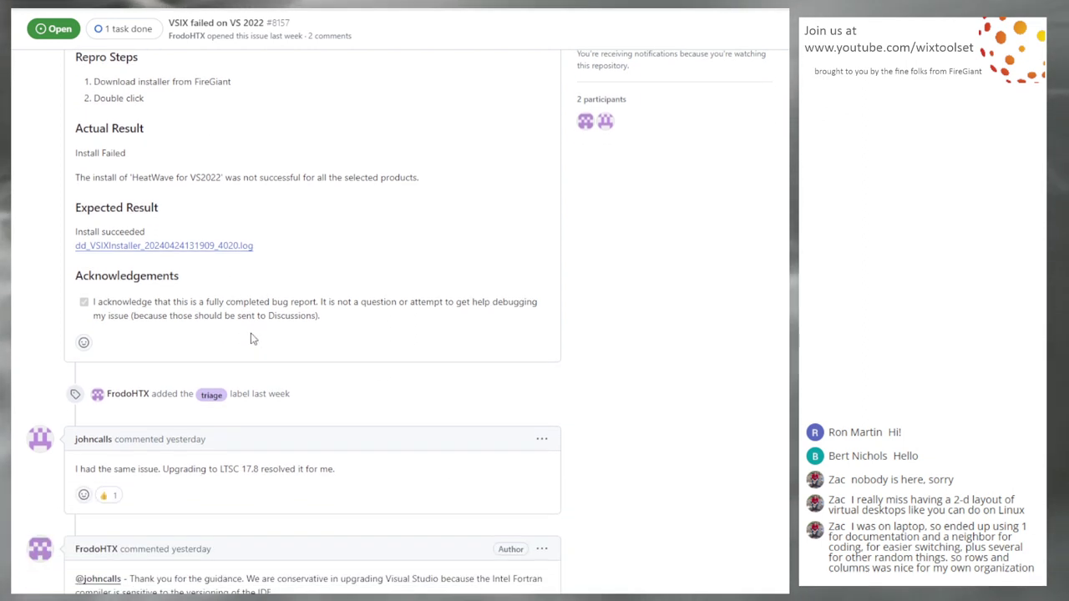
scroll(382, 294, down, 2)
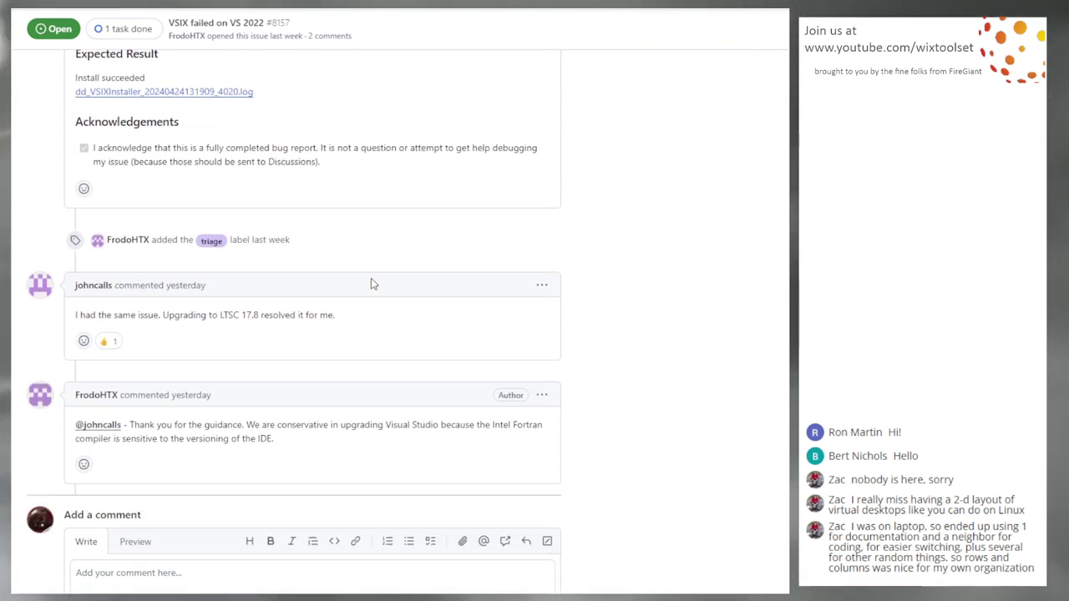
Step: Recheck the follow-up comments on issue #8157 against the Visual Studio version given in its report
scroll(370, 281, down, 2)
scroll(267, 253, up, 3)
scroll(380, 285, up, 1)
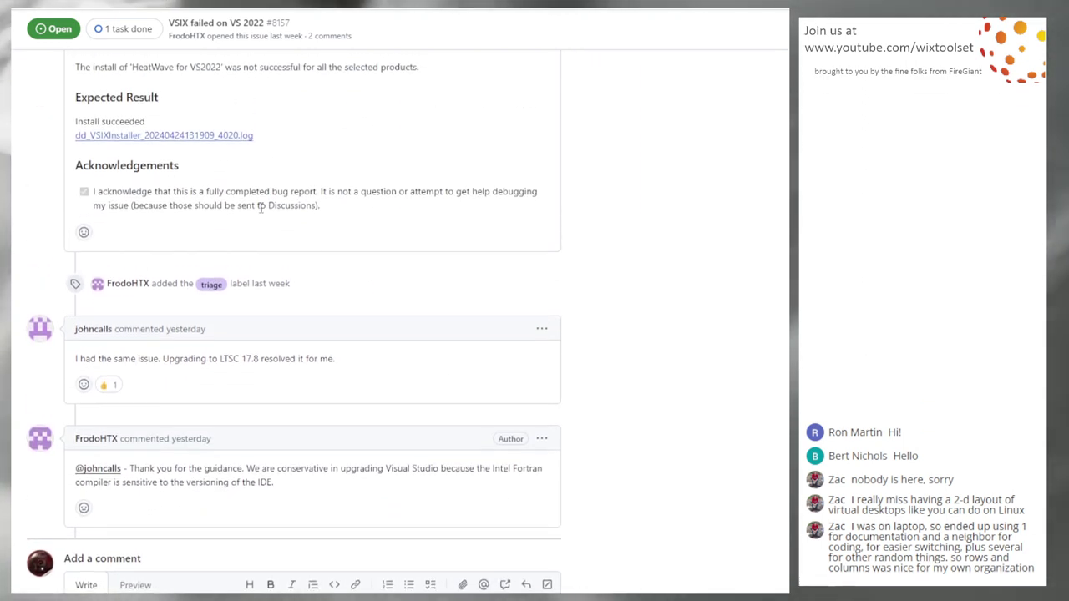
scroll(391, 222, up, 2)
scroll(255, 178, up, 4)
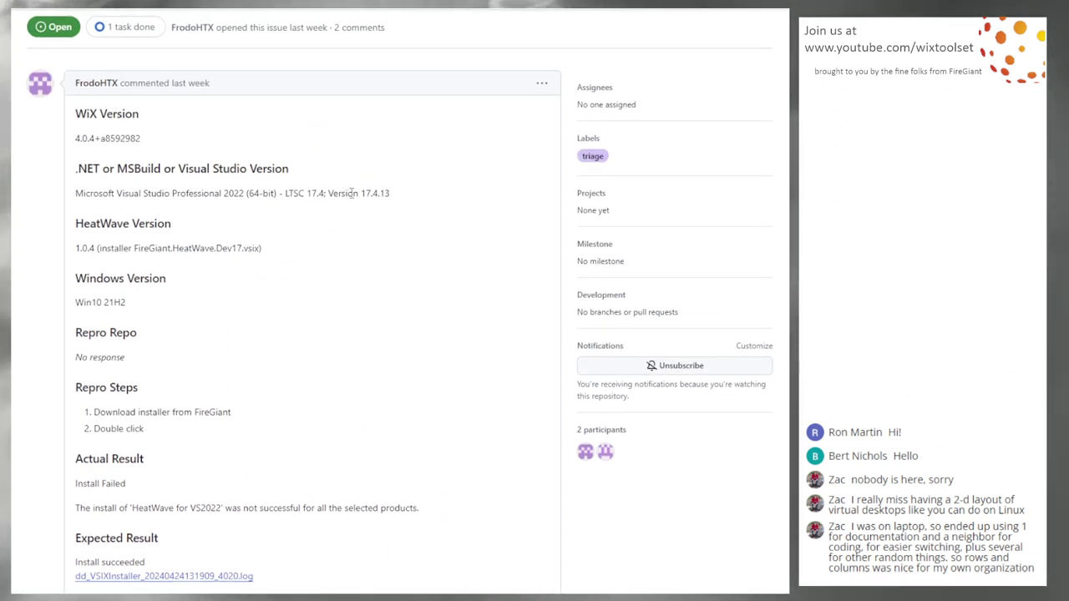
drag(361, 193, 391, 194)
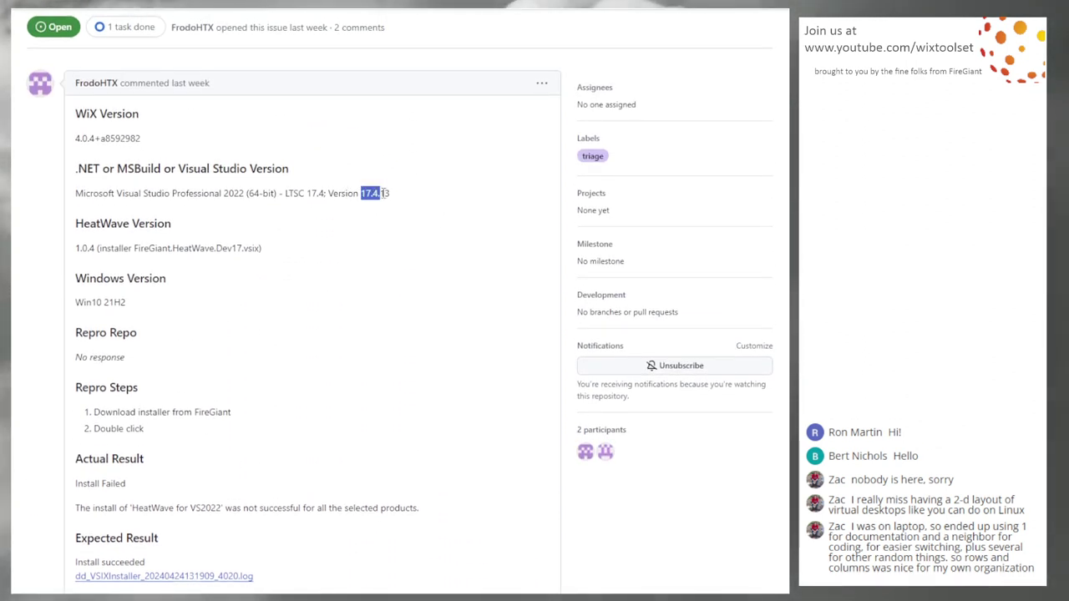
click(337, 254)
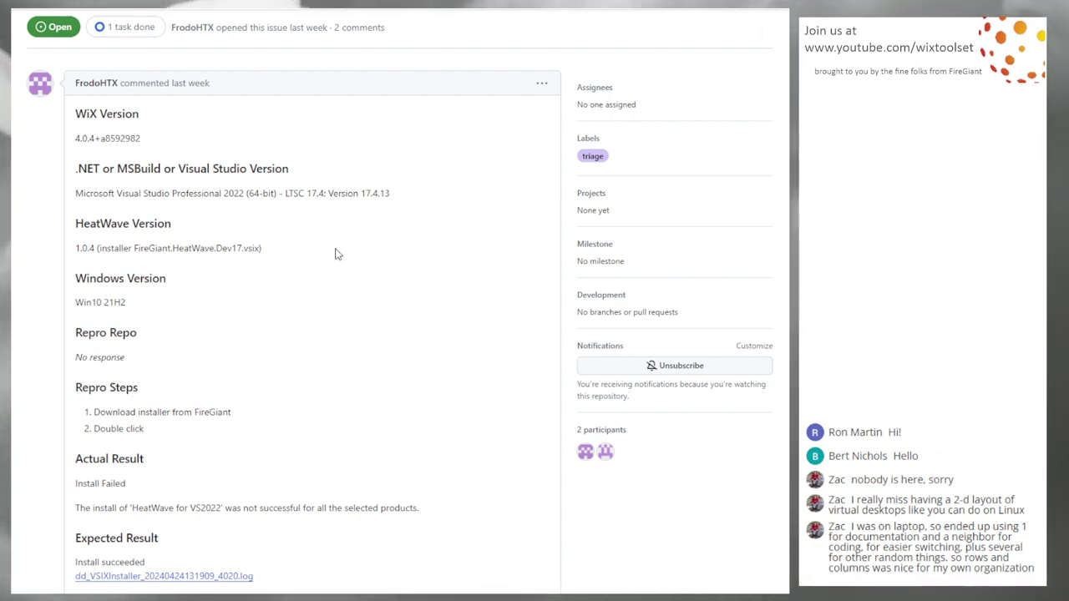
Step: Reread the repro steps, results and comments of issue #8157, and return to the triage issue list
scroll(335, 258, down, 3)
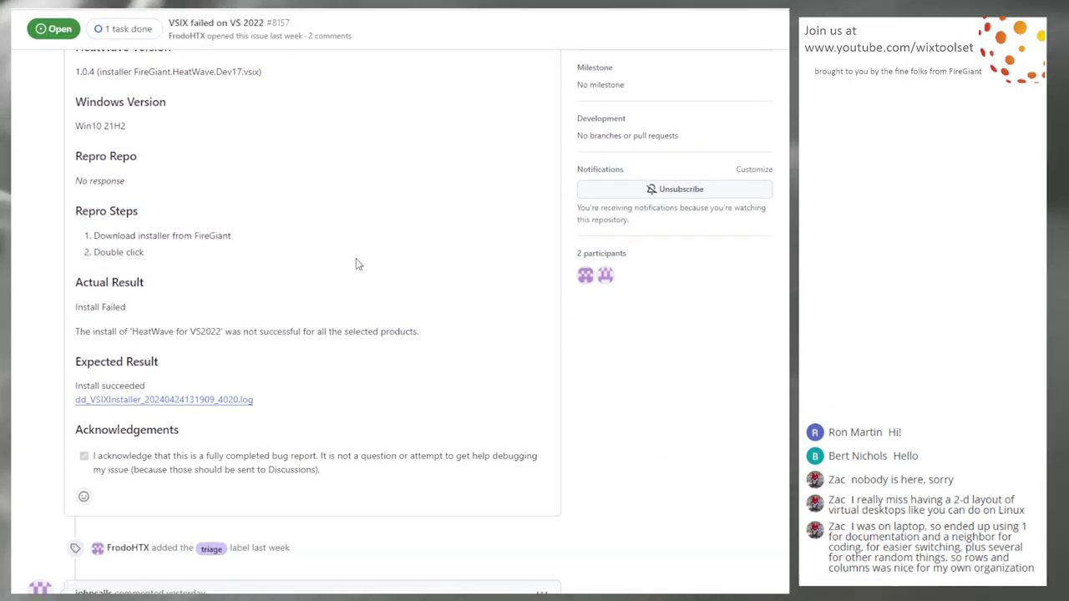
scroll(340, 252, down, 5)
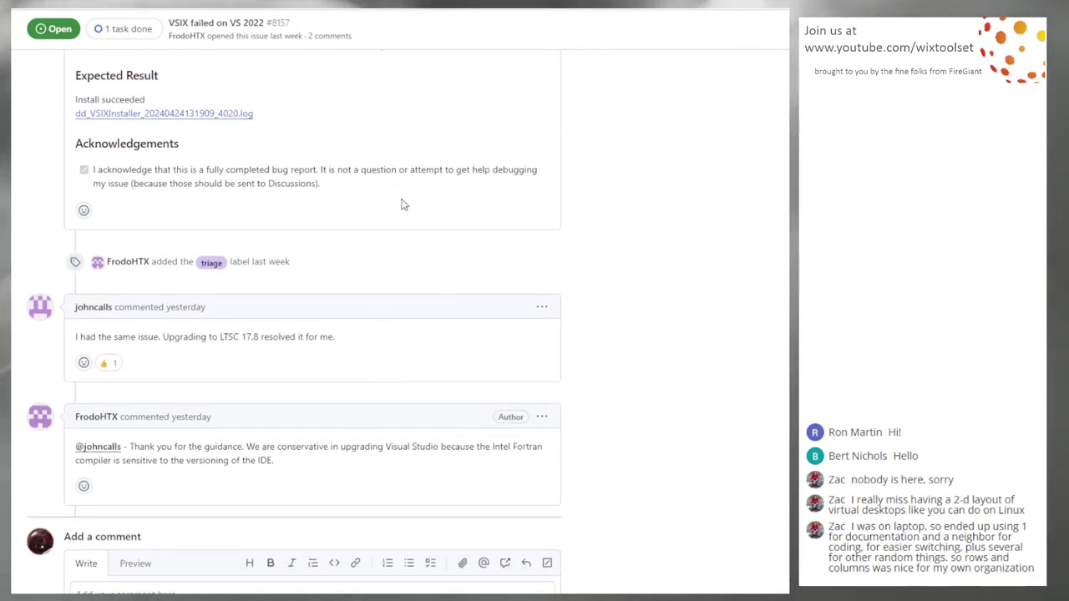
scroll(392, 282, up, 10)
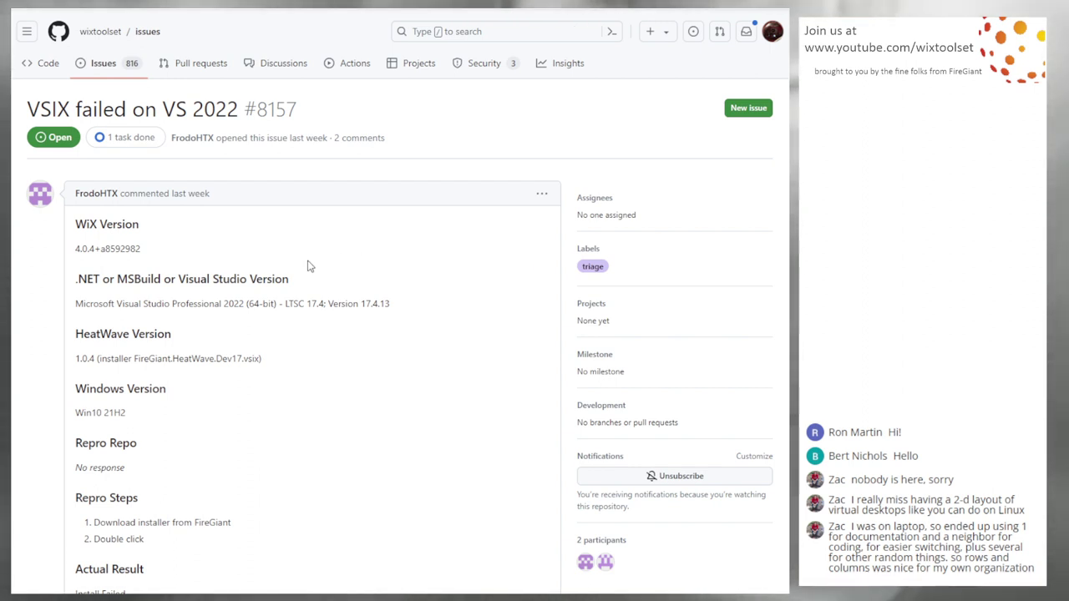
scroll(307, 266, down, 1)
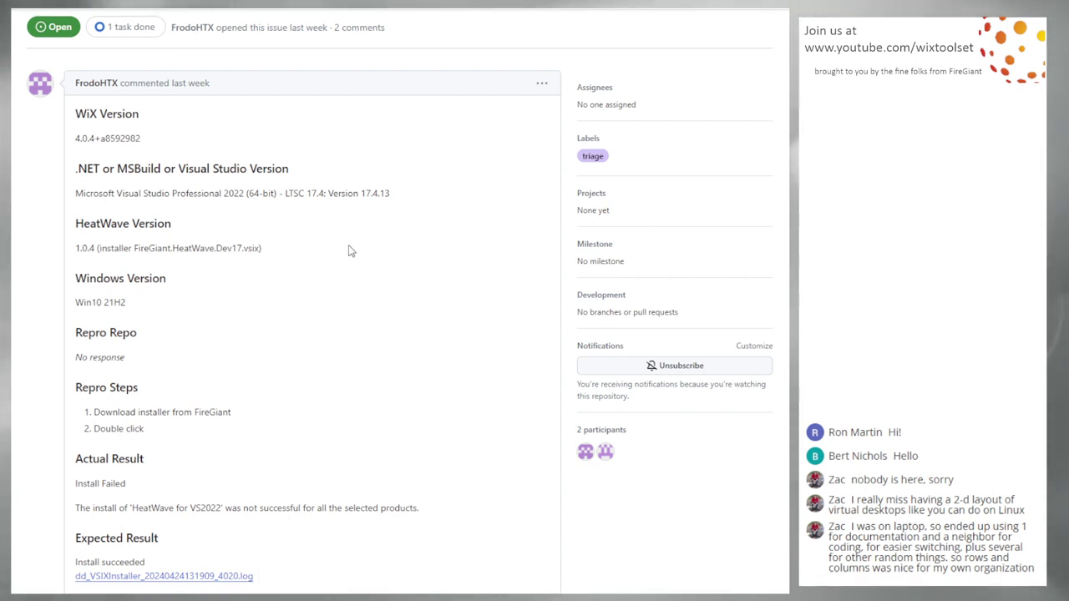
key(alt+Left)
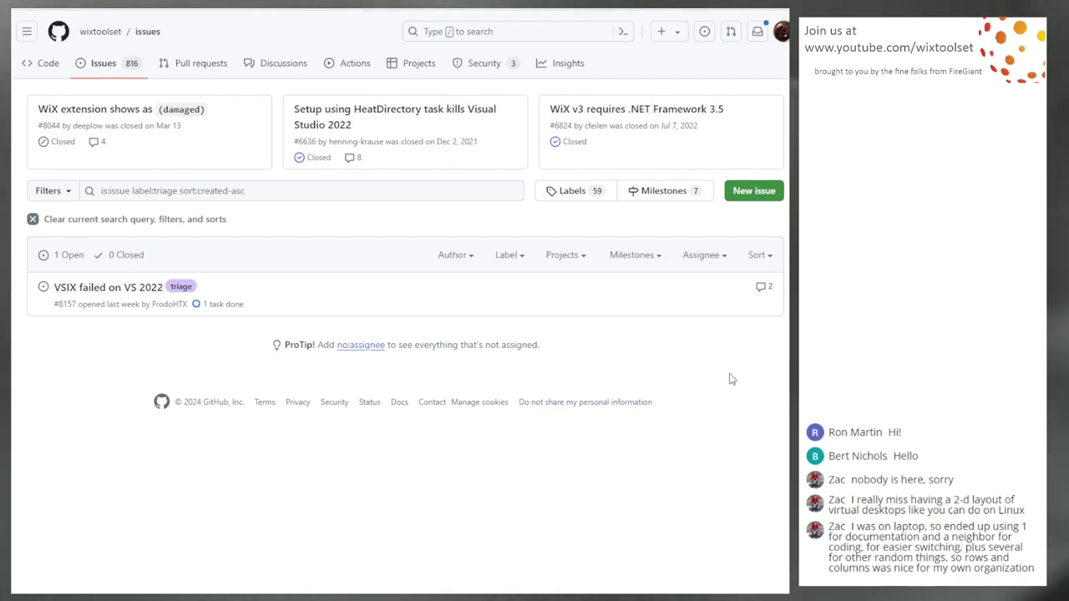
Step: Try the v3.x and v4.x milestone filters on the triage issues, and clear the milestone filter
click(636, 255)
click(545, 376)
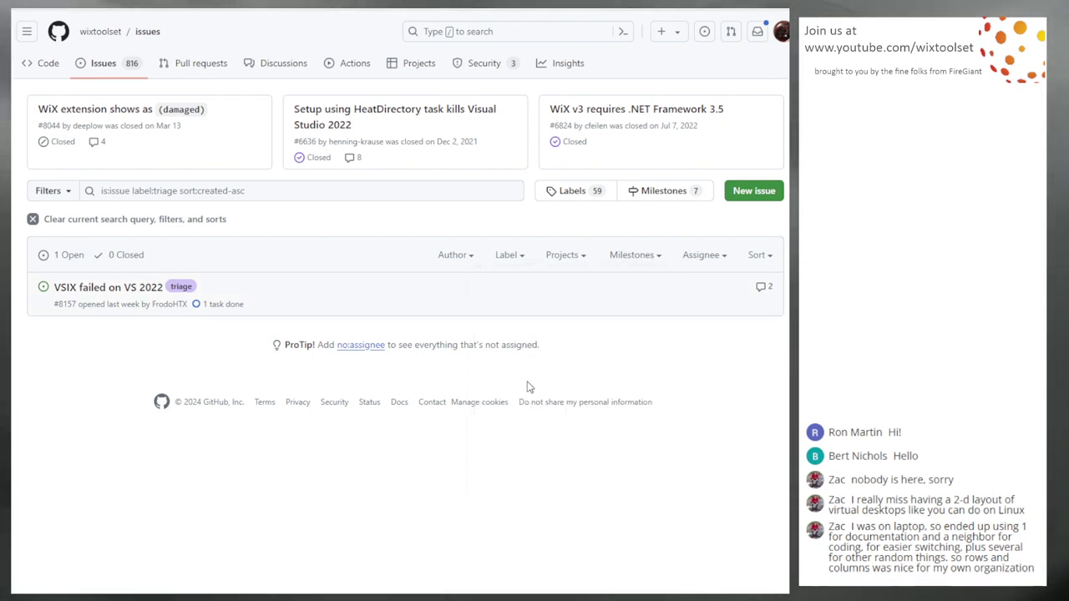
click(634, 261)
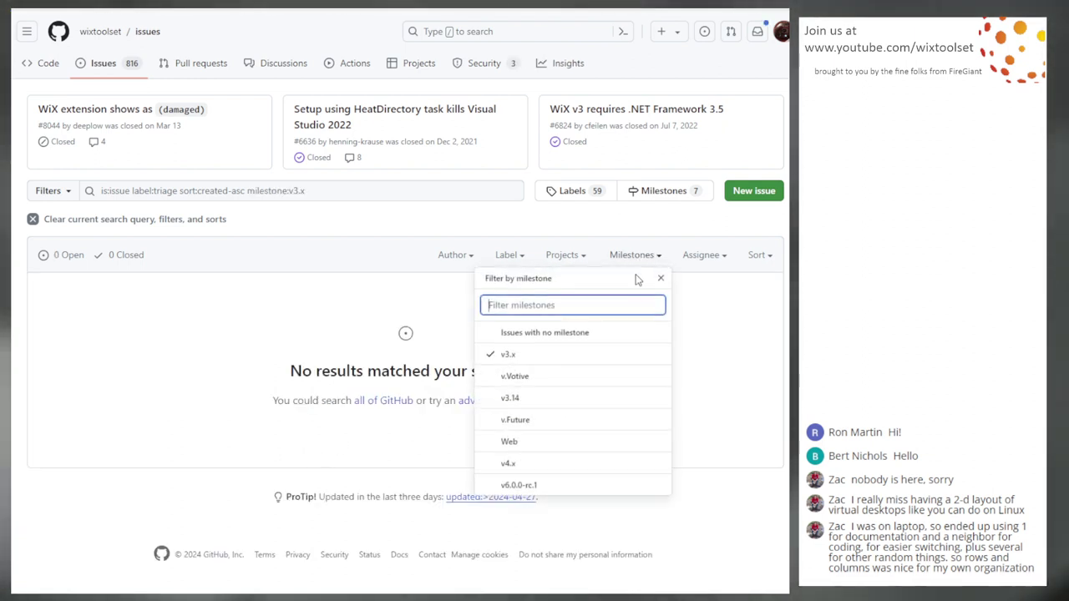
click(507, 464)
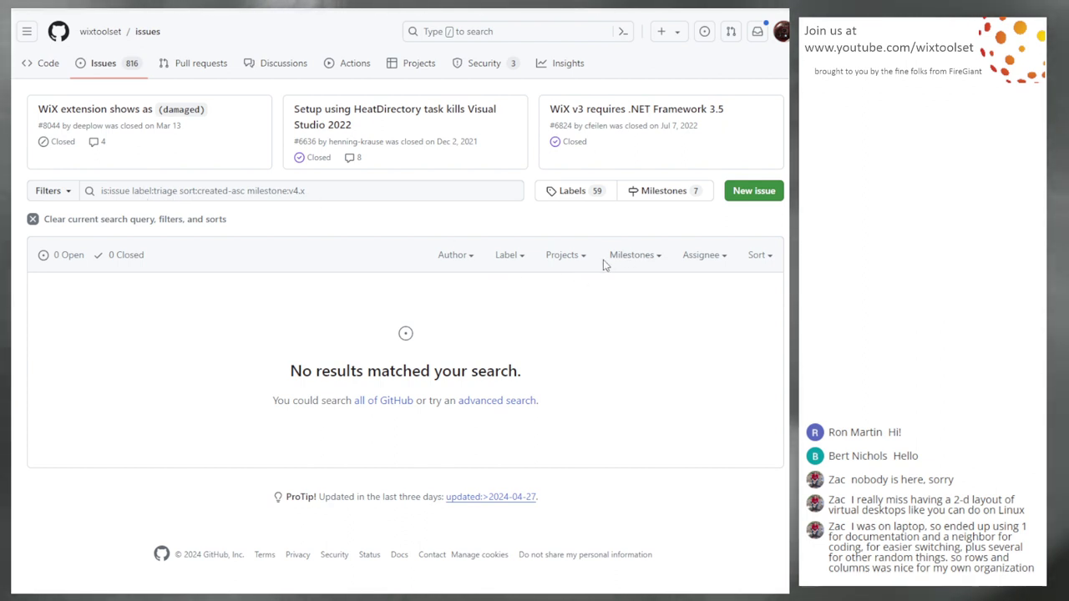
click(634, 259)
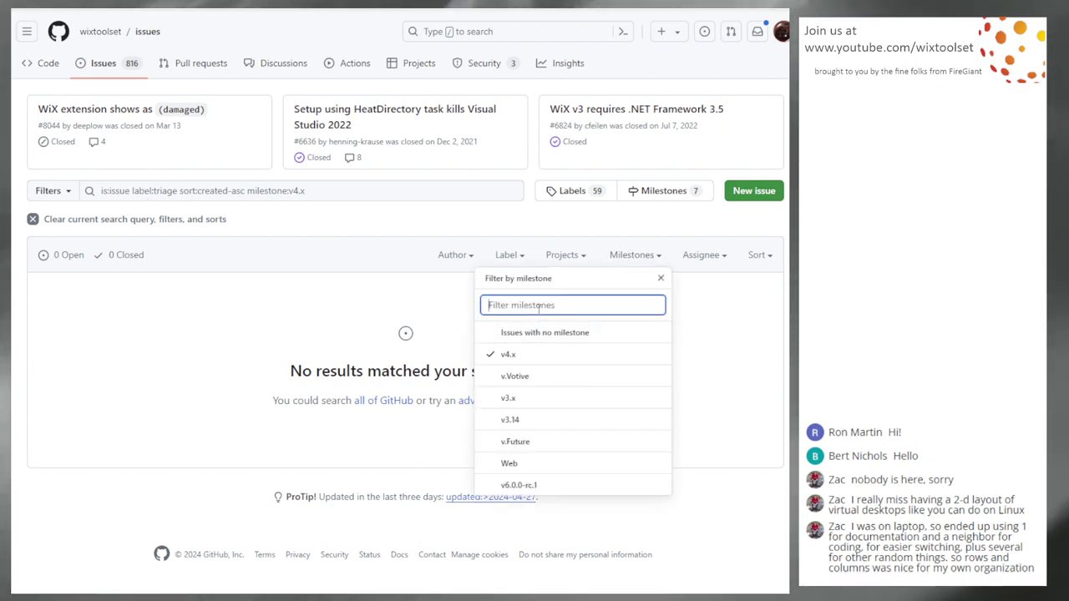
click(506, 356)
Step: Remove the triage label filter from the issue list, keeping the oldest-first sorting
click(626, 259)
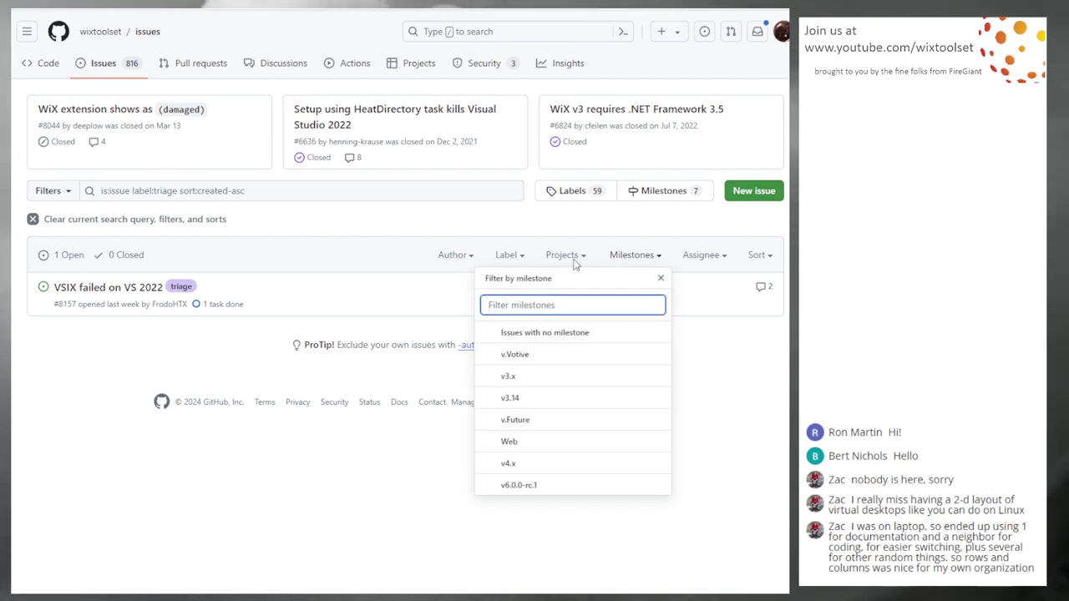
click(519, 259)
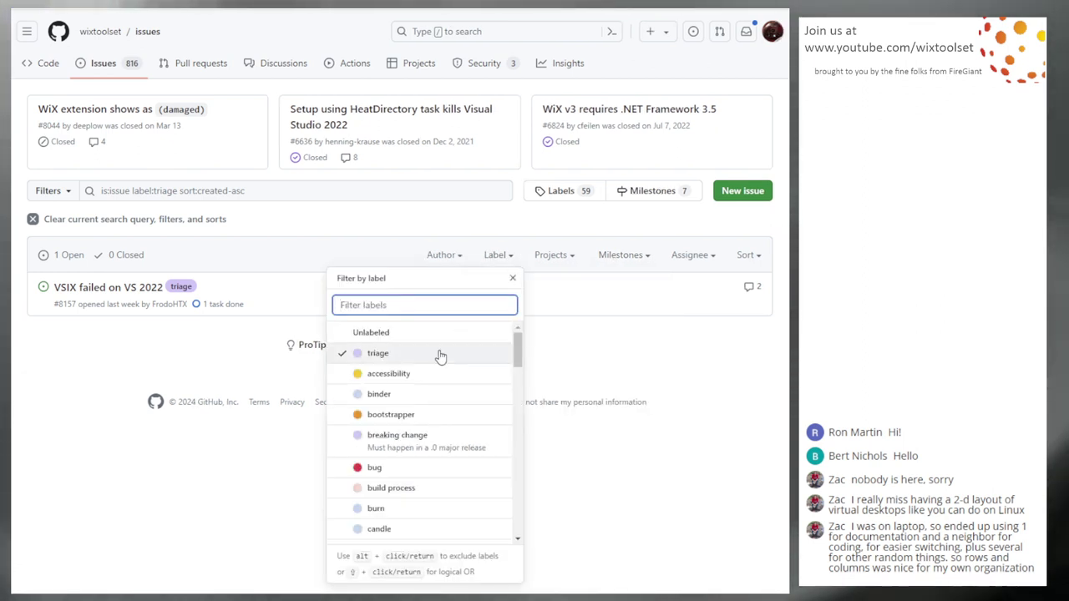
click(377, 232)
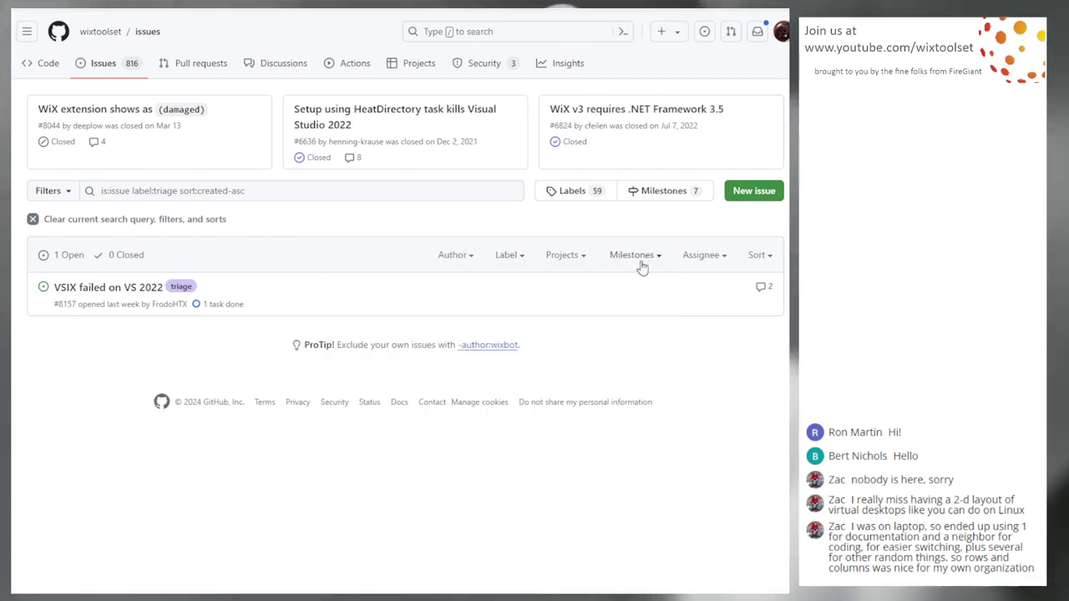
click(511, 255)
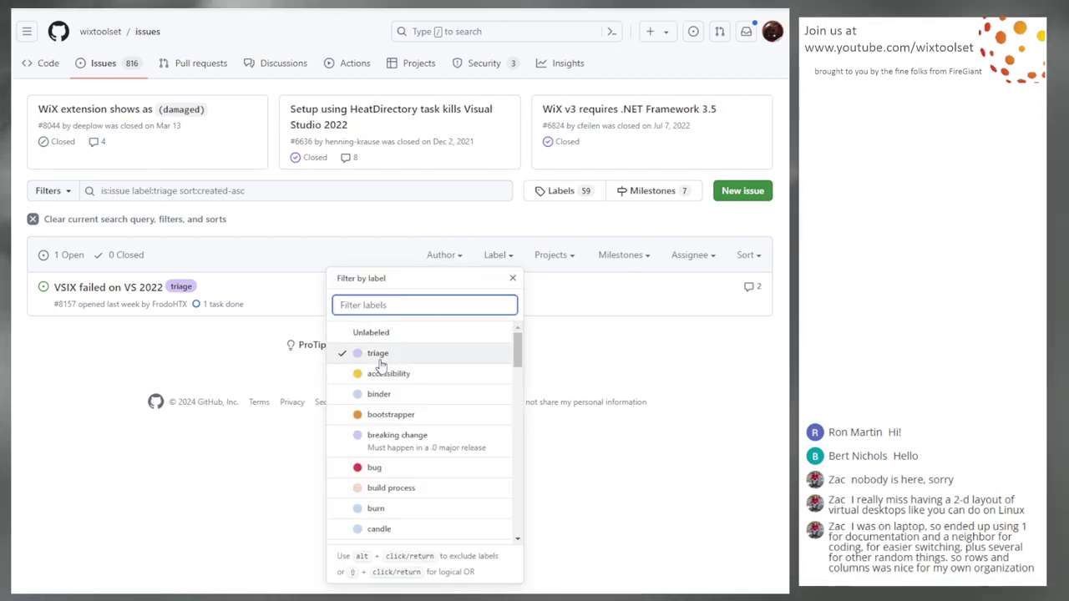
click(348, 354)
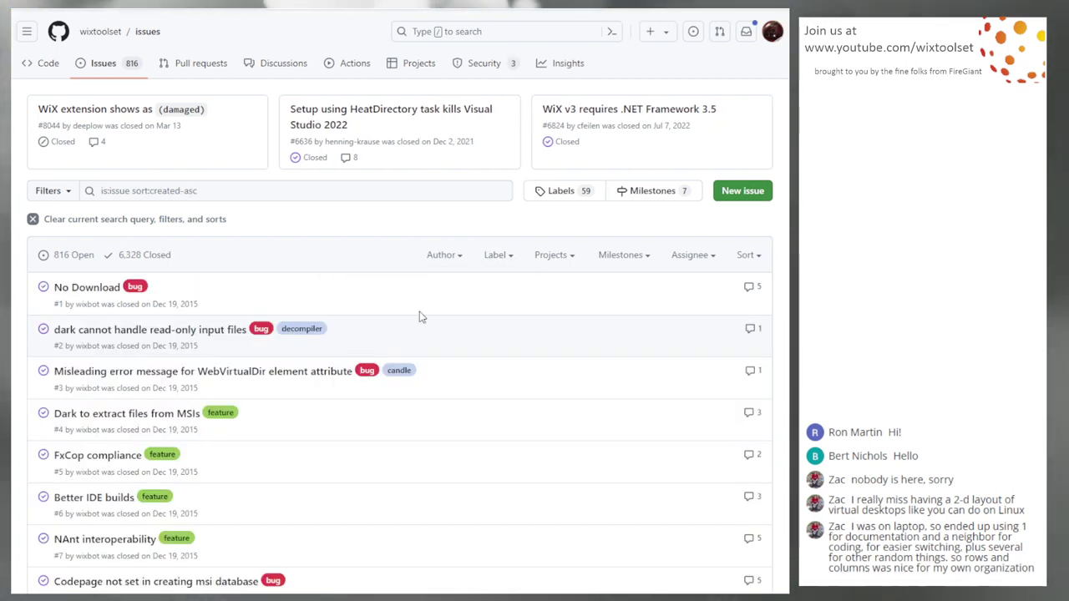
Step: Filter the full issue list by the v3.x milestone and skim the listed issues
click(507, 260)
click(641, 259)
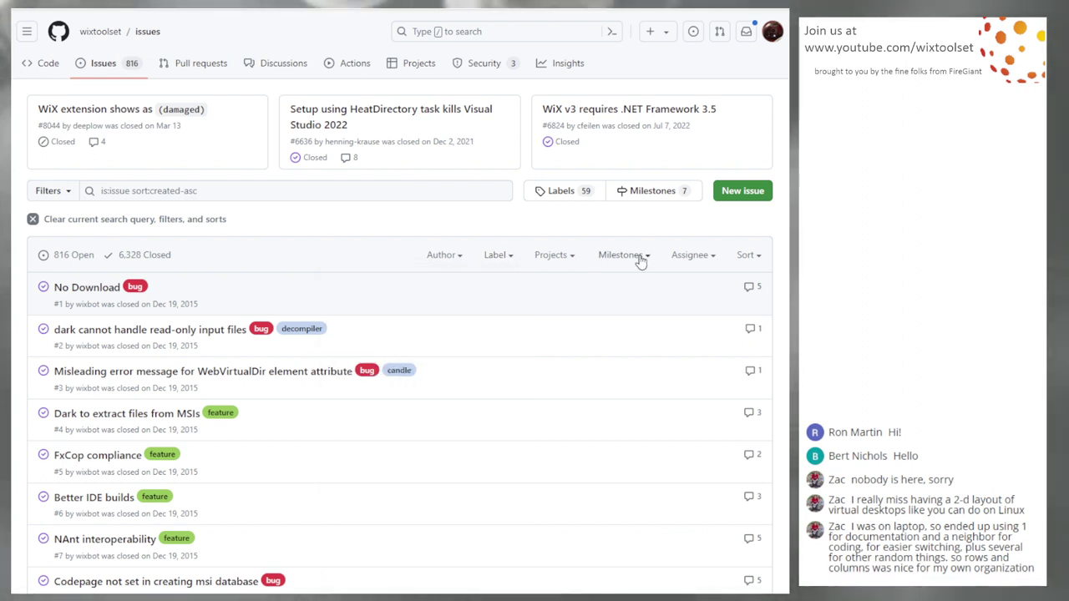
click(640, 257)
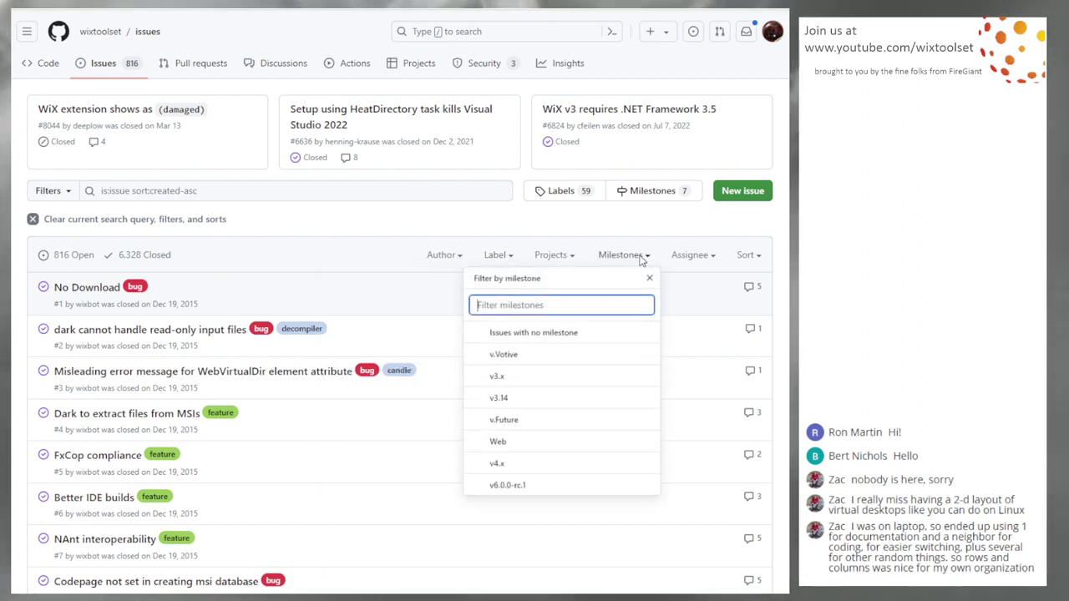
click(525, 383)
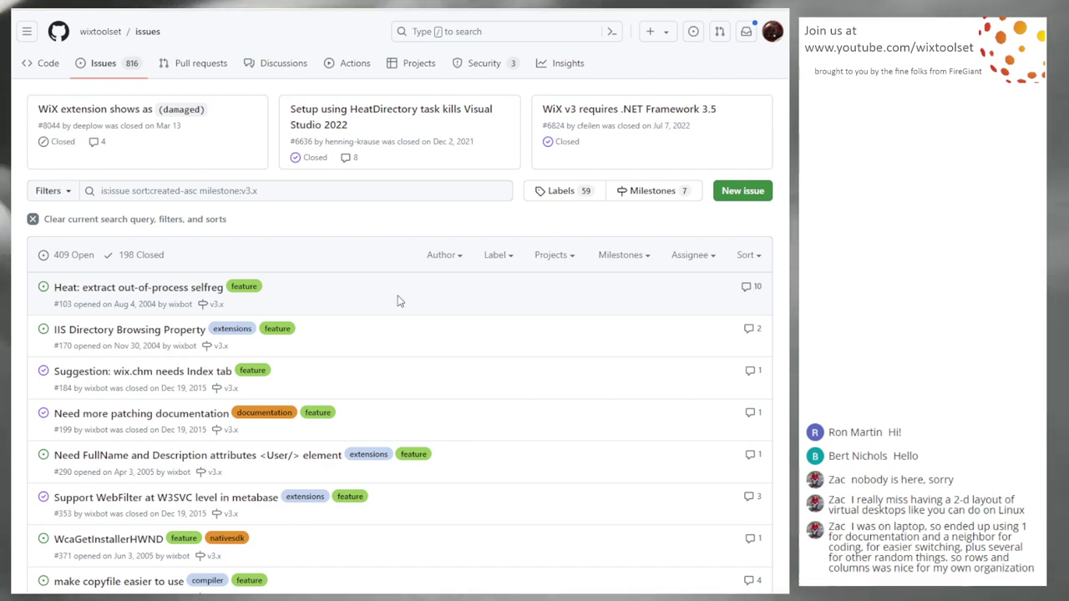
scroll(525, 306, down, 4)
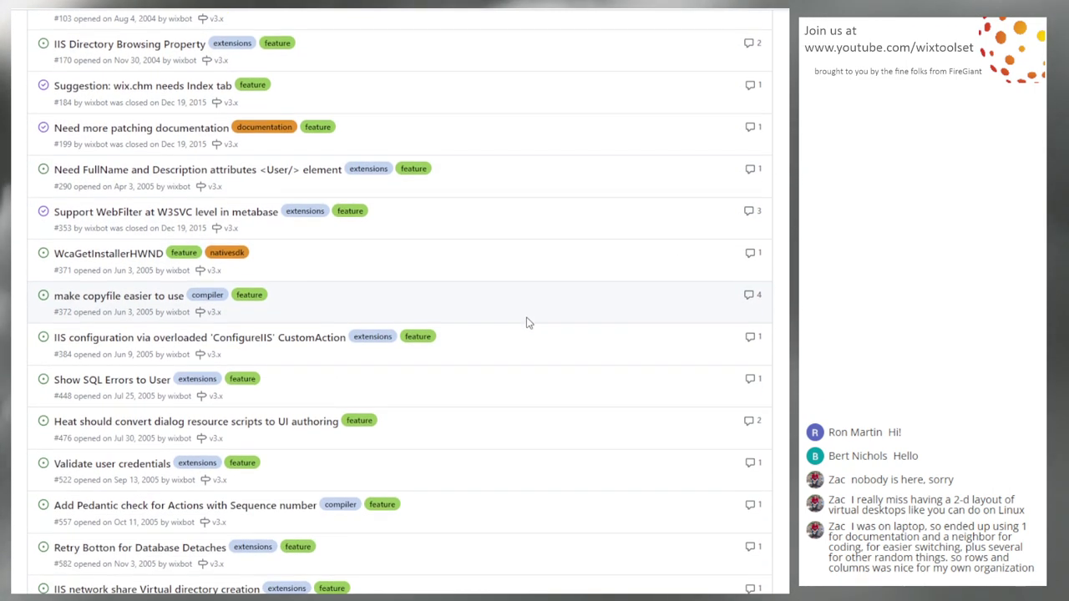
scroll(527, 322, down, 5)
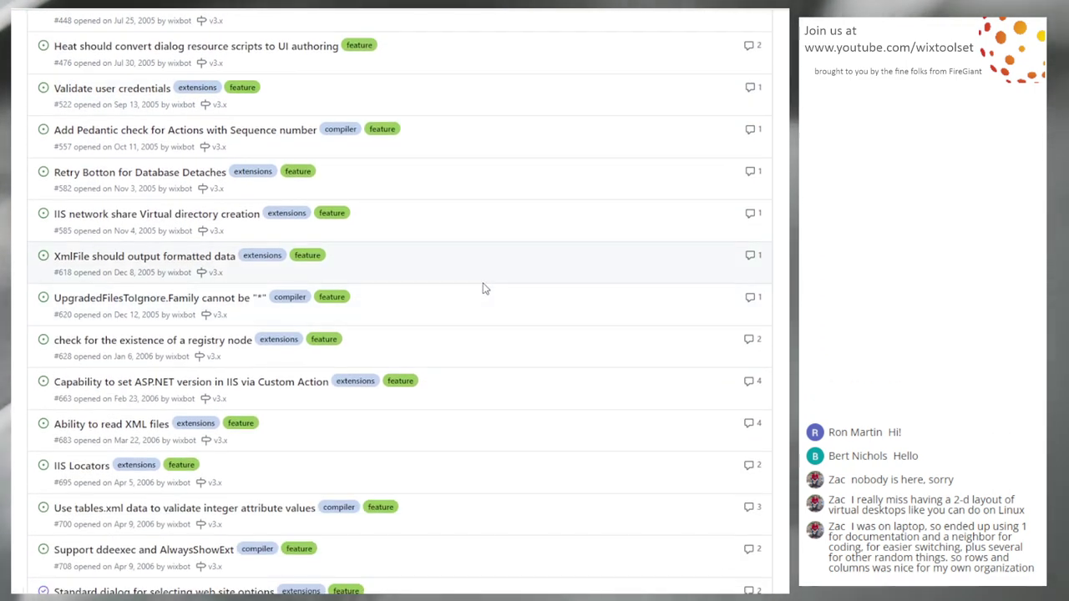
scroll(513, 279, down, 3)
scroll(482, 380, up, 12)
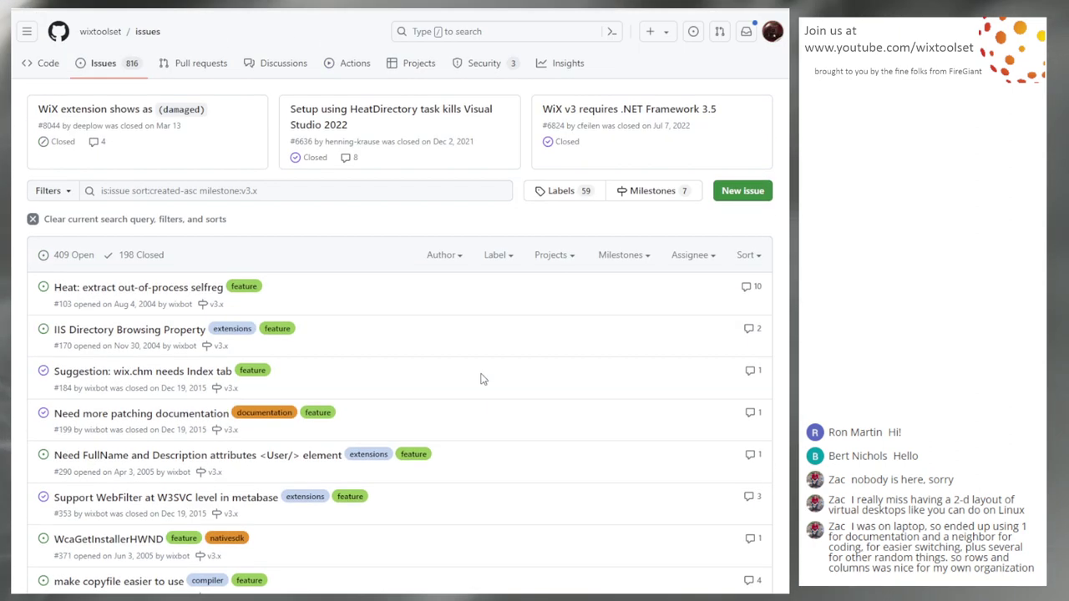
Step: Switch the milestone filter to v4.x and skim the first page of issues down to its end
click(622, 255)
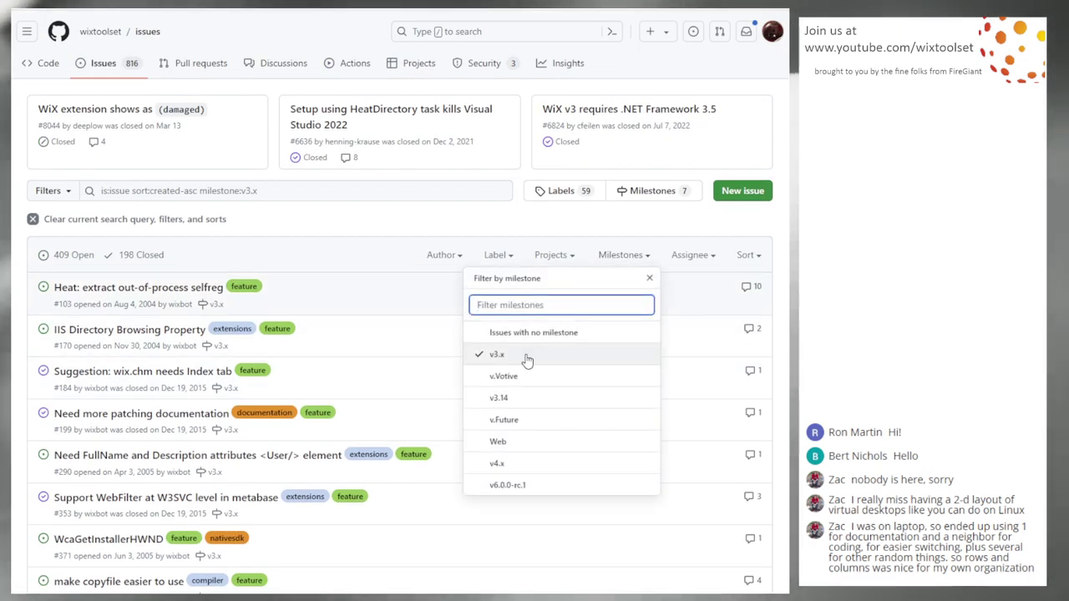
click(515, 464)
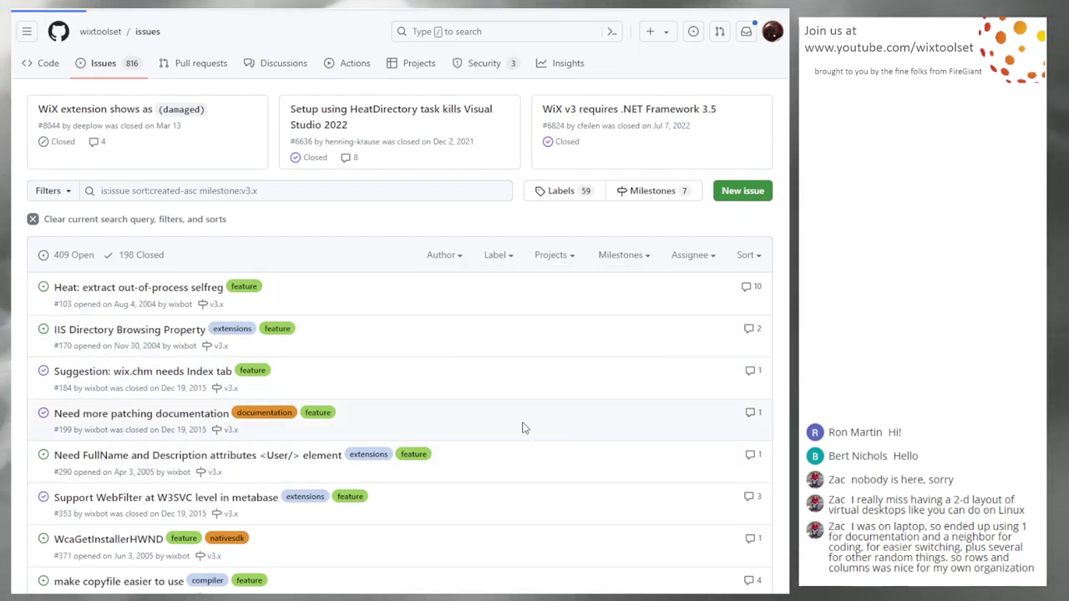
scroll(527, 334, down, 2)
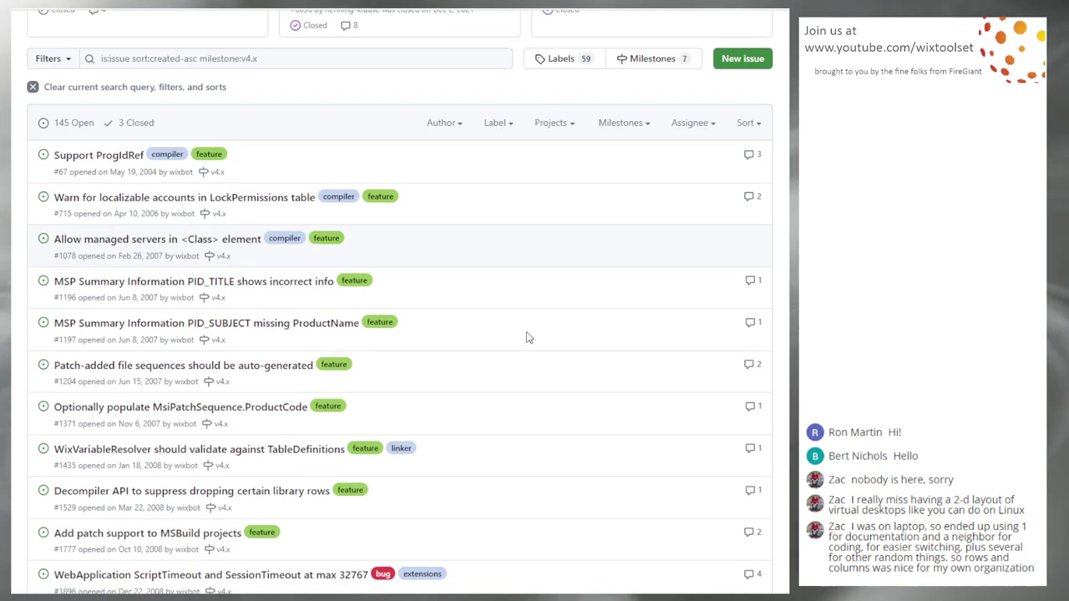
scroll(538, 292, down, 1)
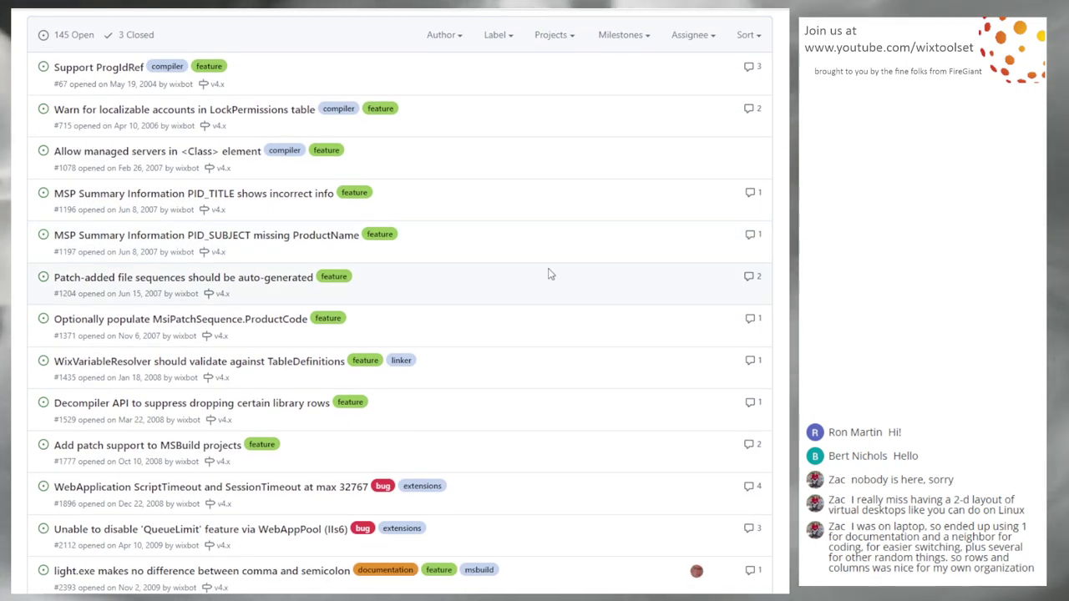
scroll(551, 276, down, 6)
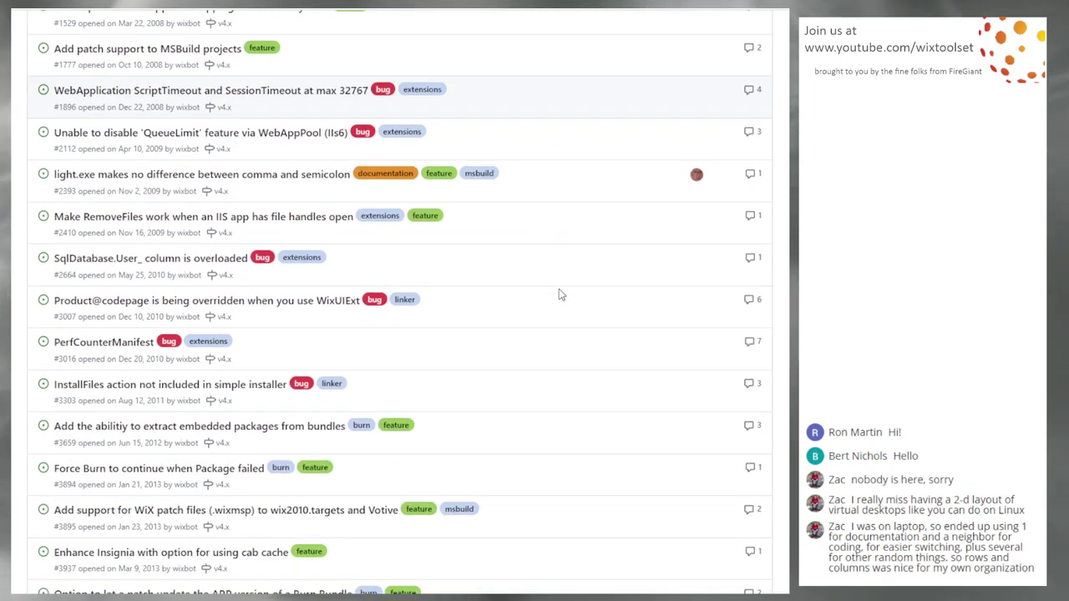
scroll(562, 302, down, 1)
scroll(563, 287, up, 1)
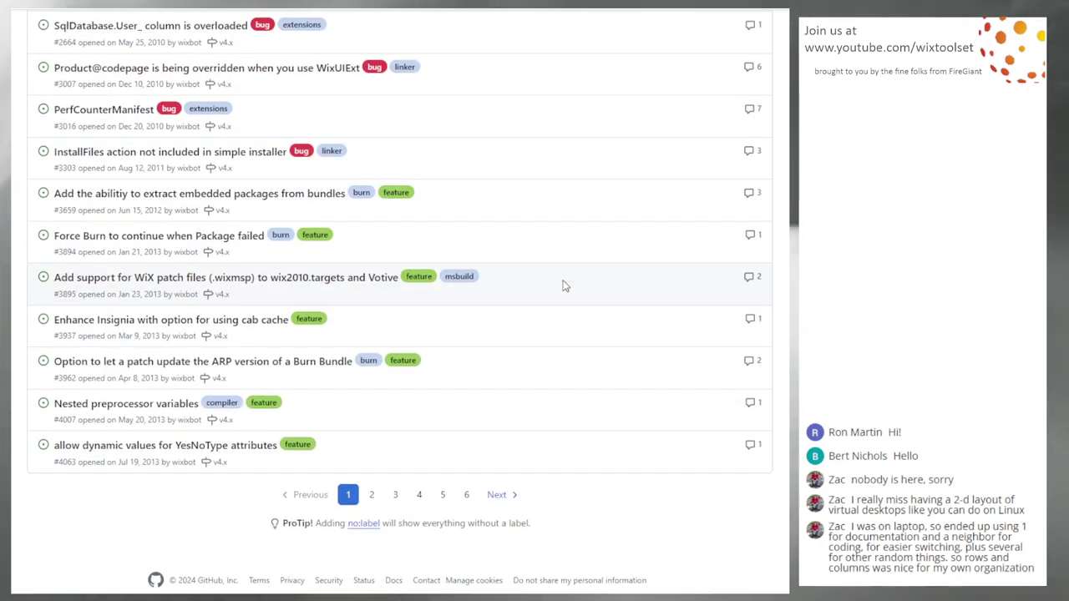
Step: Look back over the oldest v4.x milestone issues, examining their titles, labels and opening dates
scroll(564, 286, up, 6)
scroll(566, 284, up, 3)
scroll(567, 300, down, 4)
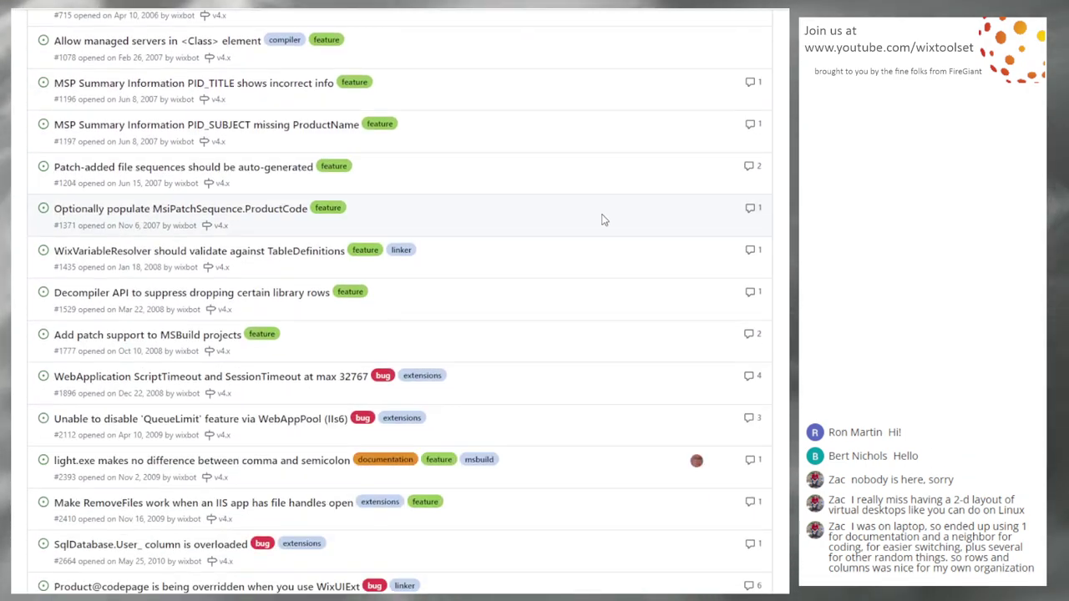
scroll(582, 222, down, 2)
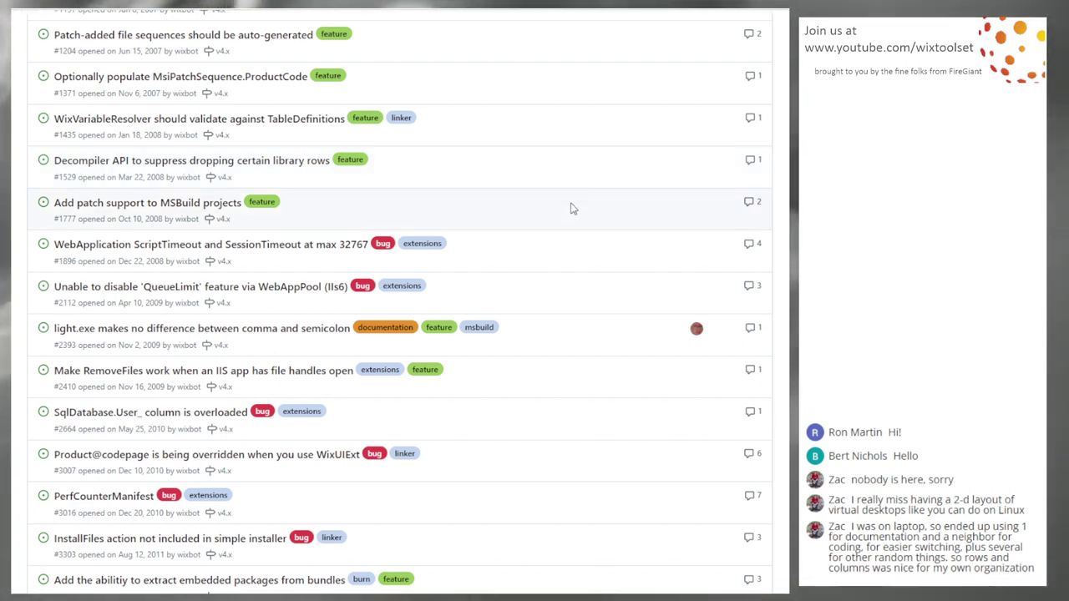
scroll(590, 303, up, 3)
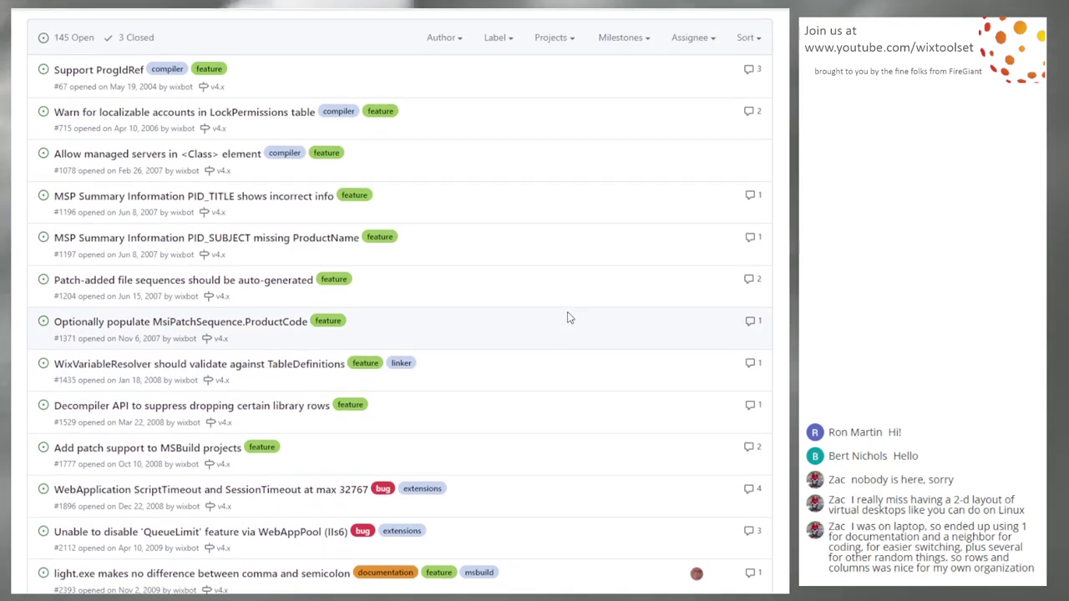
scroll(568, 314, up, 2)
scroll(559, 259, down, 2)
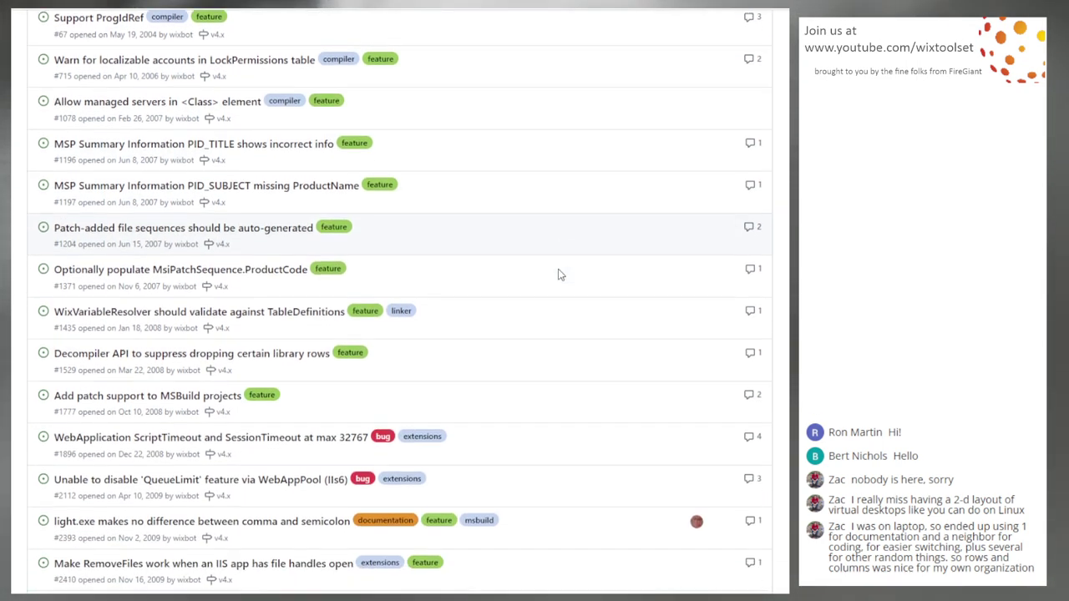
scroll(559, 274, down, 4)
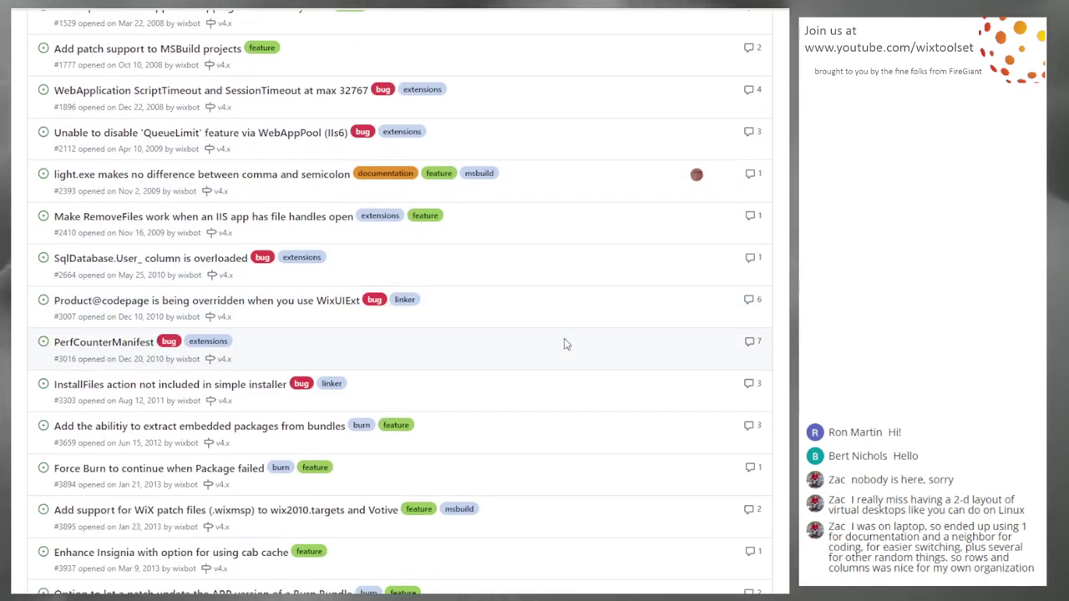
Step: Skim the first page of v4.x issues to its end and back, and check the available milestone filter options
scroll(563, 344, down, 2)
scroll(555, 234, down, 2)
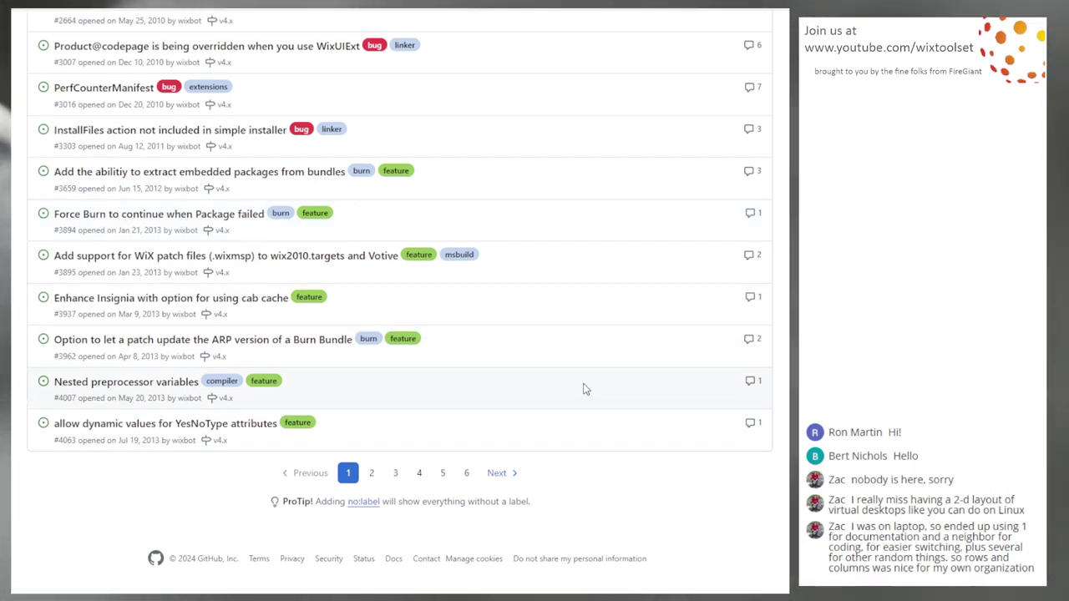
mouse_move(172, 427)
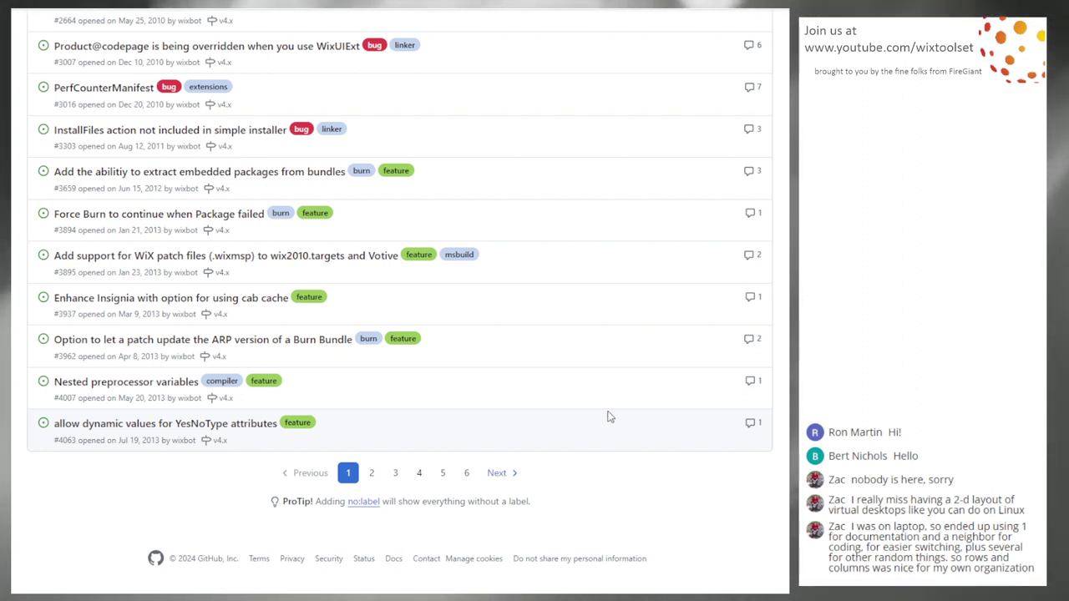
scroll(609, 416, up, 4)
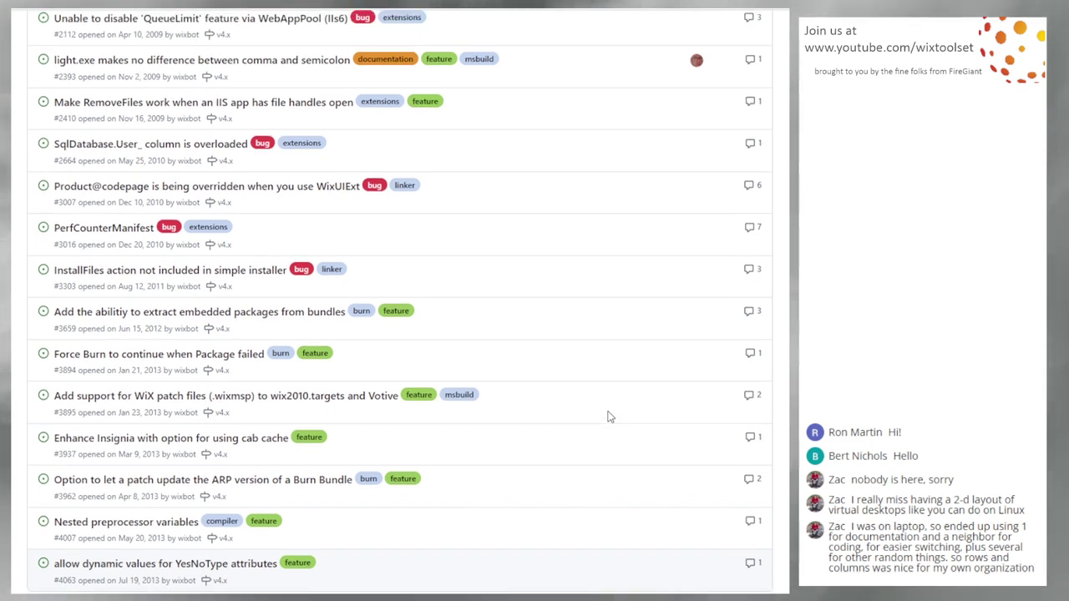
scroll(609, 416, up, 2)
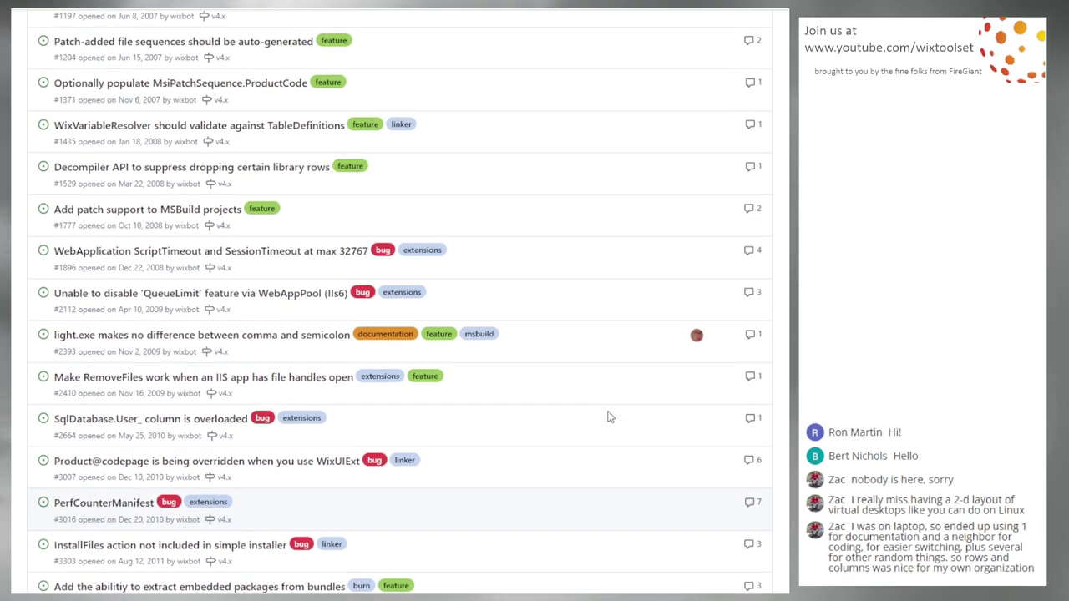
scroll(623, 298, up, 2)
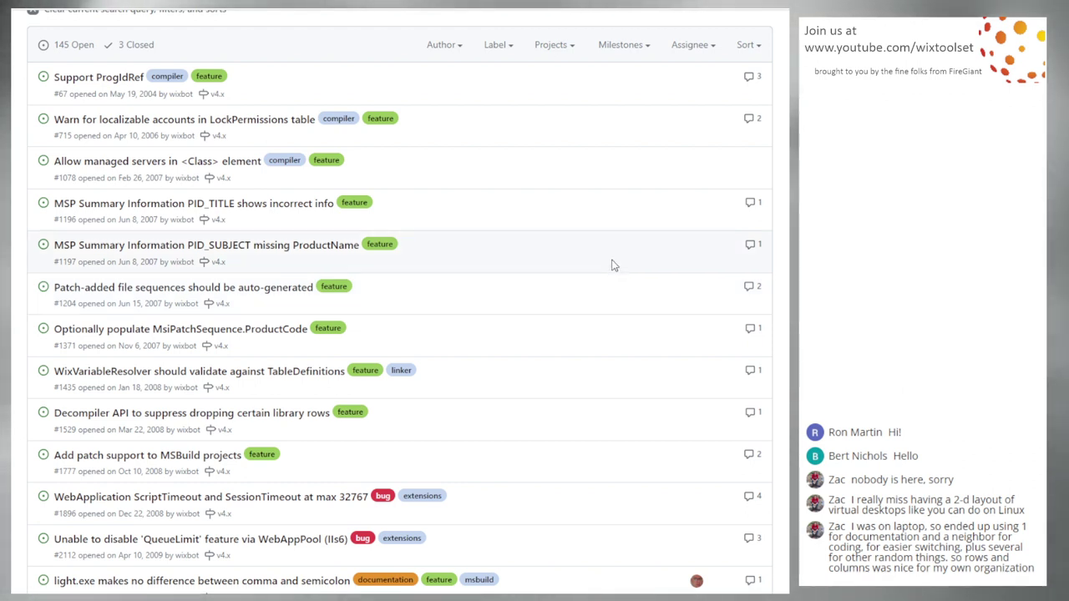
scroll(611, 265, up, 1)
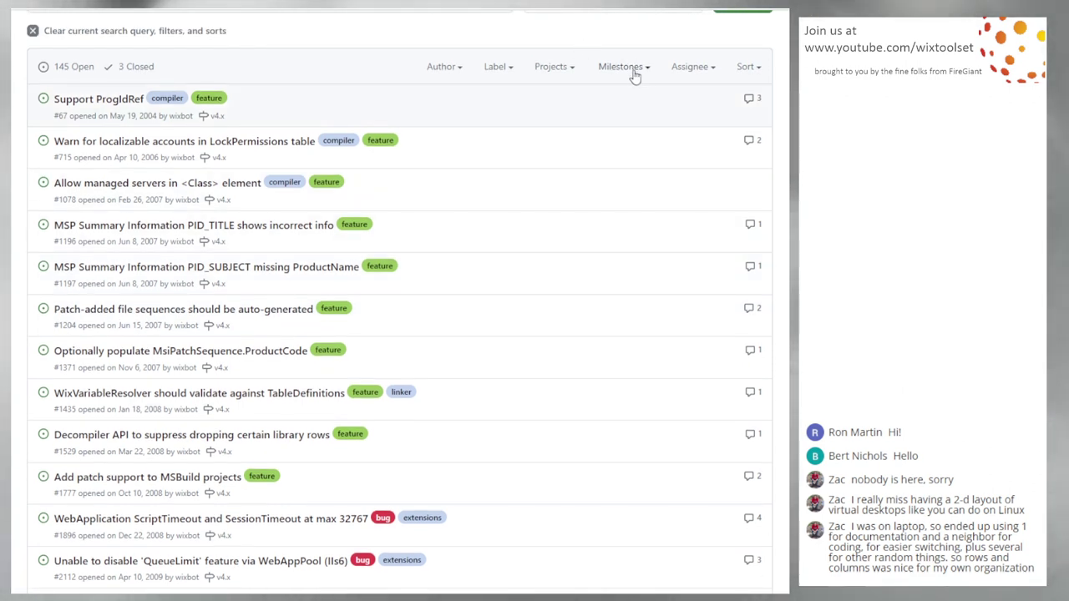
click(633, 71)
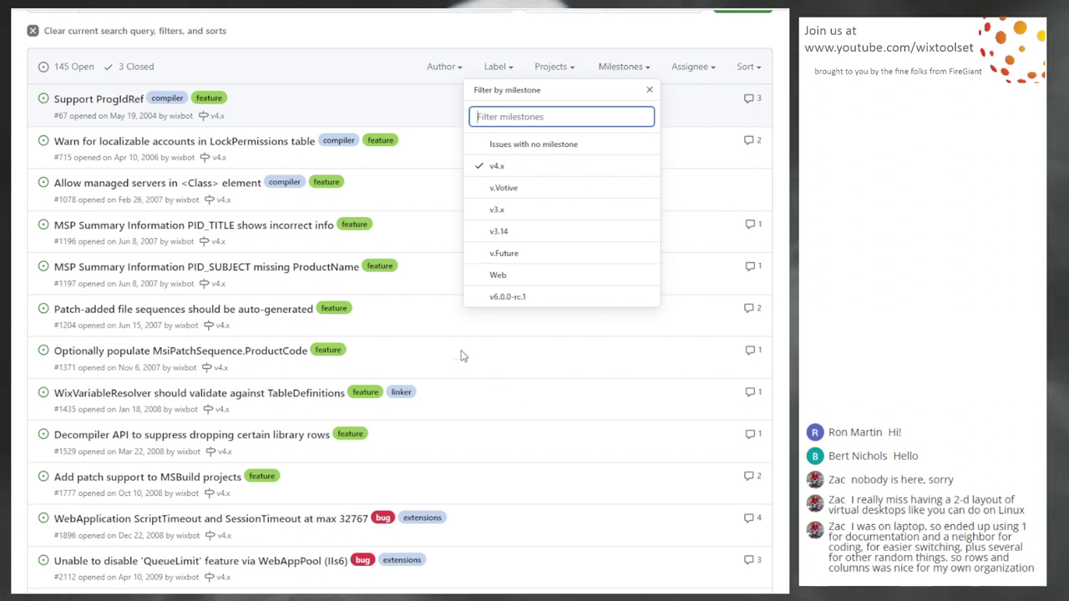
click(565, 372)
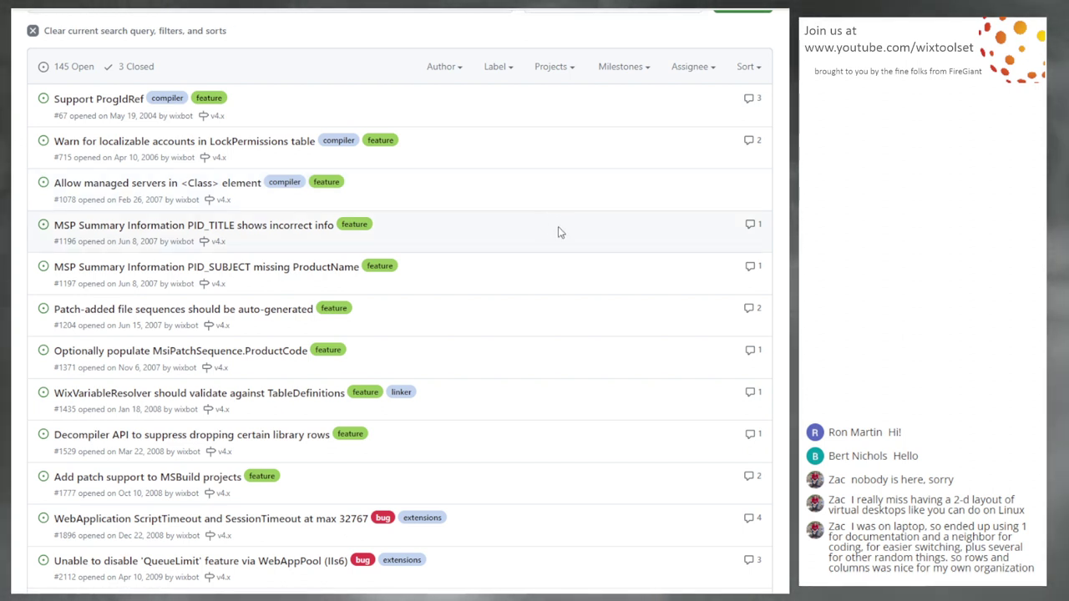
Step: Reread the first page of v4.x issues, examining the titles, feature and bug labels, and opening dates of the oldest entries
scroll(558, 226, down, 1)
scroll(560, 236, down, 3)
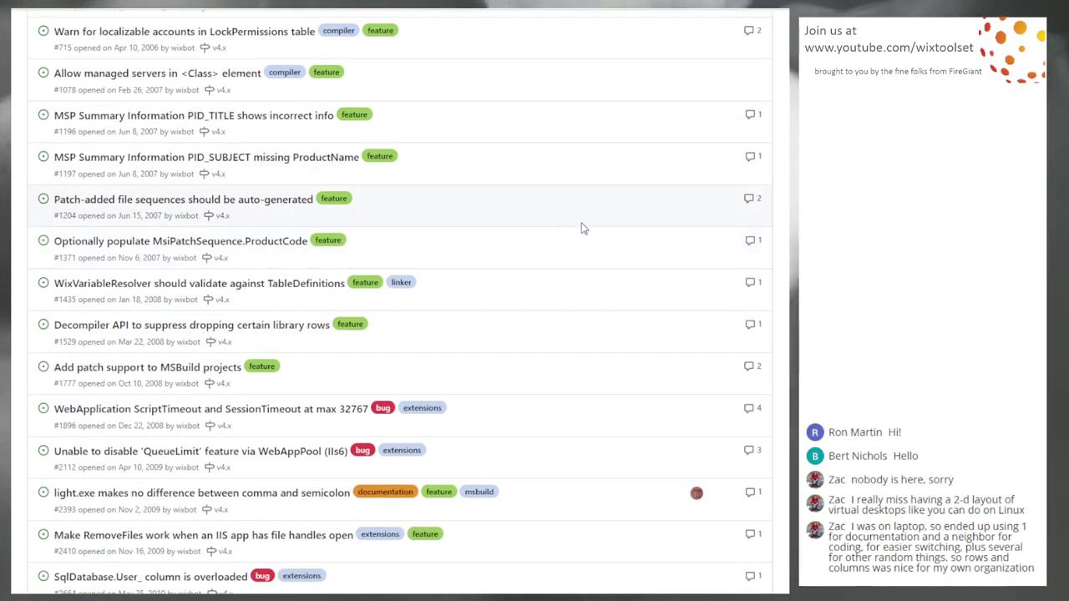
scroll(597, 241, down, 2)
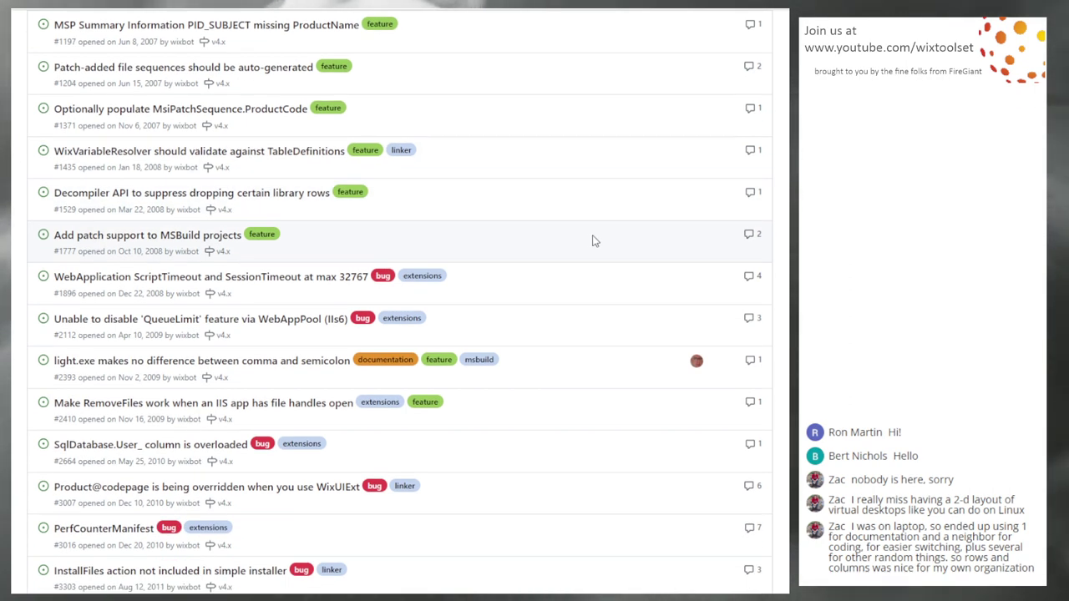
scroll(567, 217, up, 4)
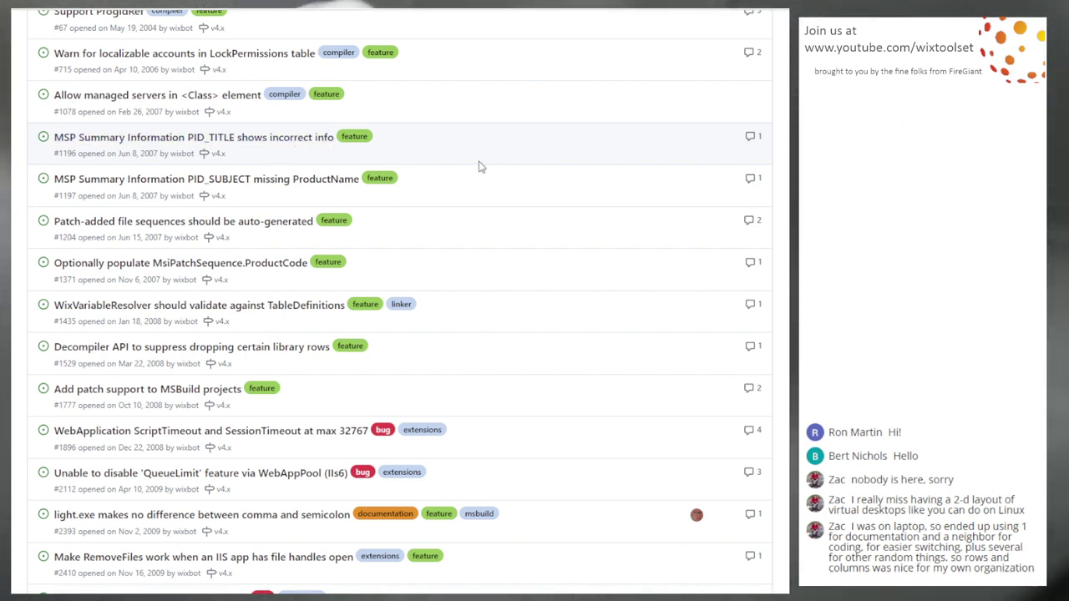
scroll(642, 184, down, 3)
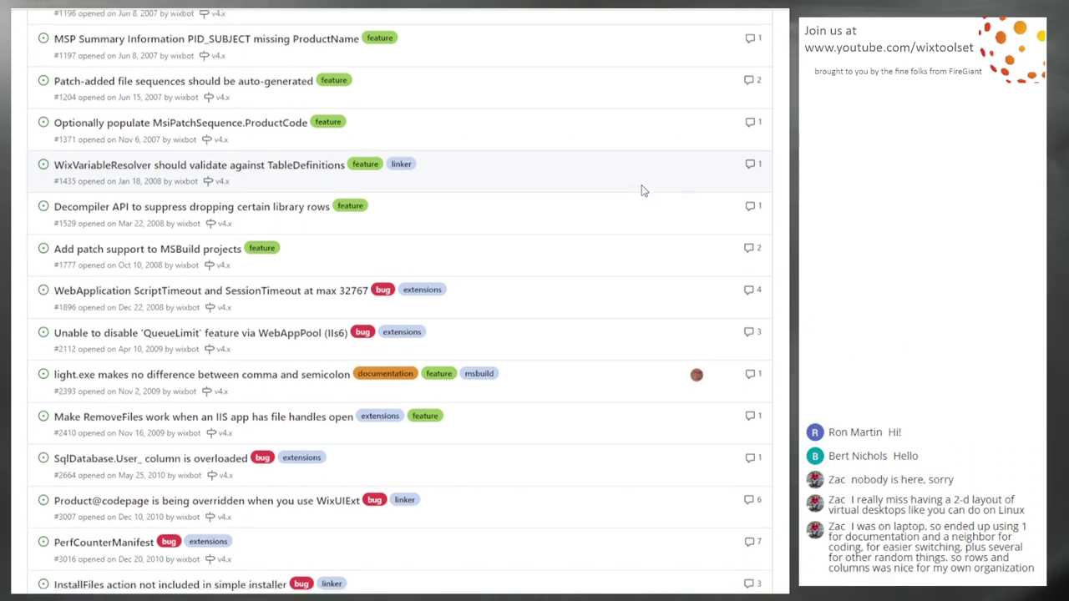
scroll(634, 222, down, 2)
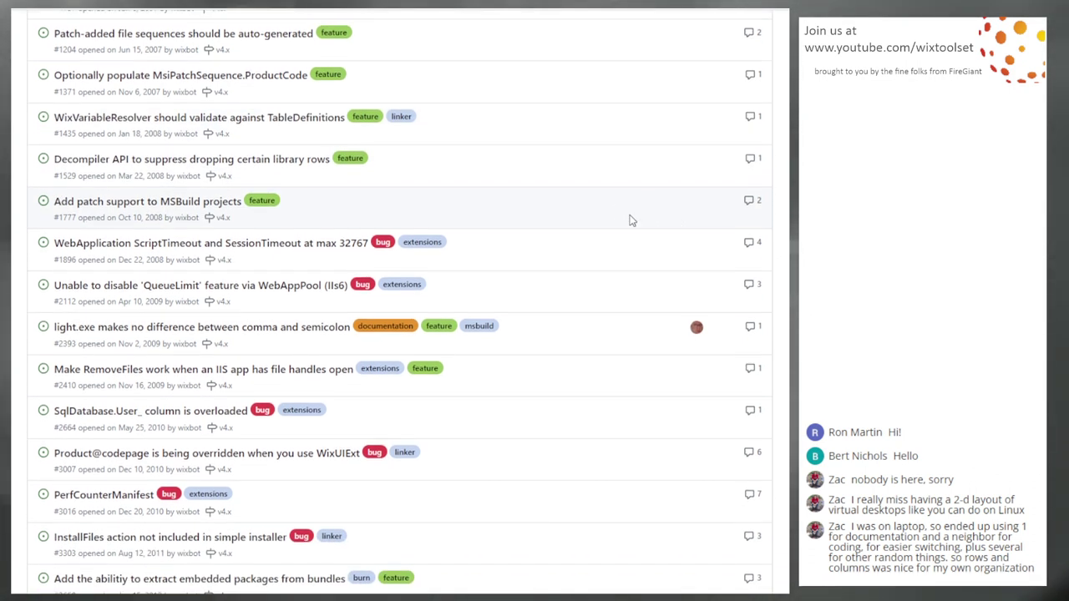
scroll(633, 242, down, 1)
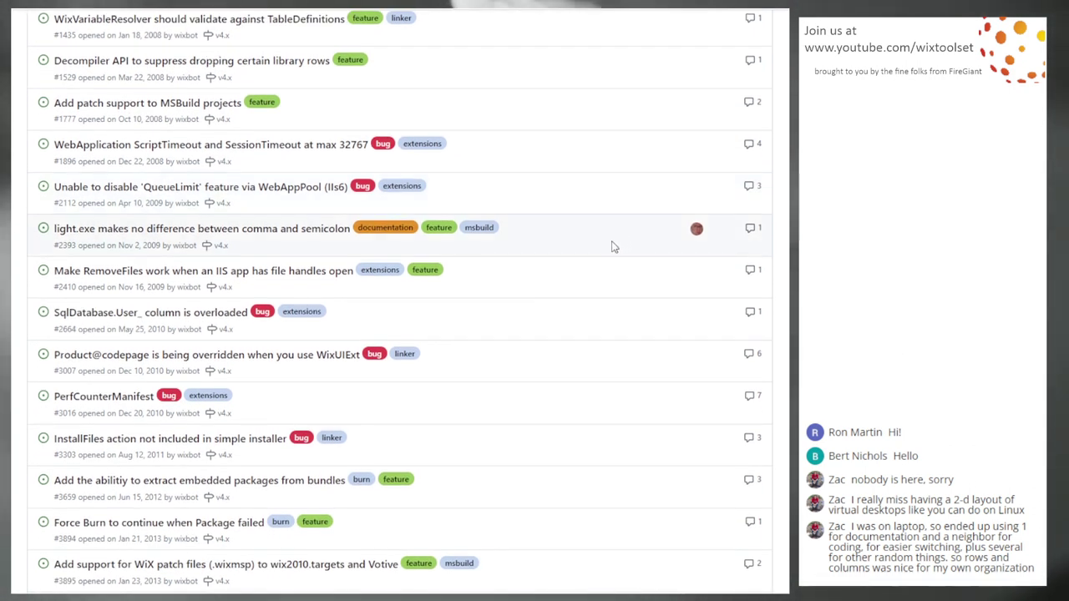
scroll(610, 243, down, 2)
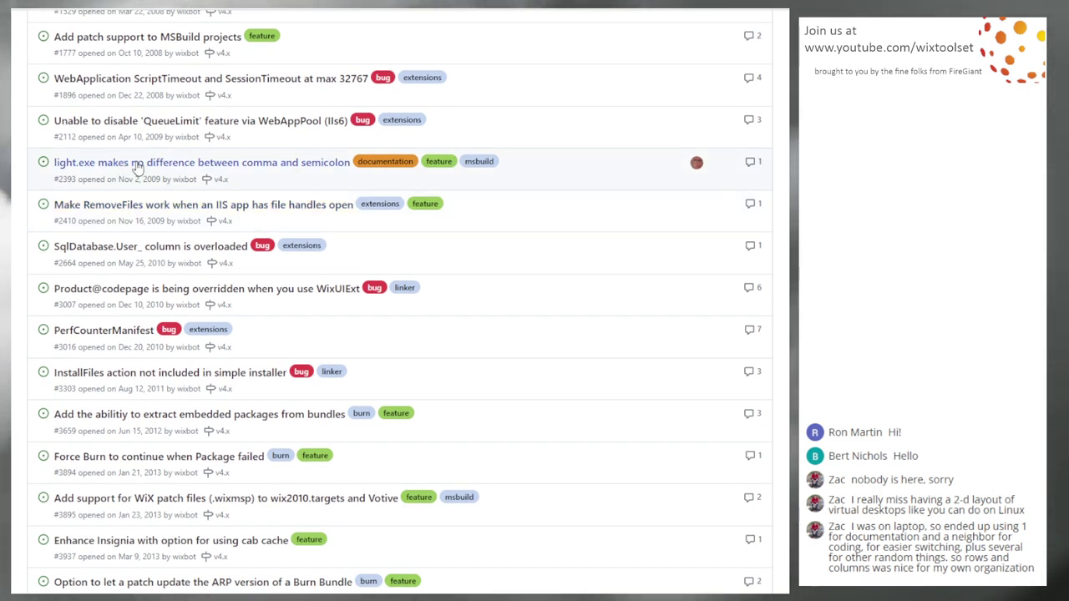
mouse_move(323, 168)
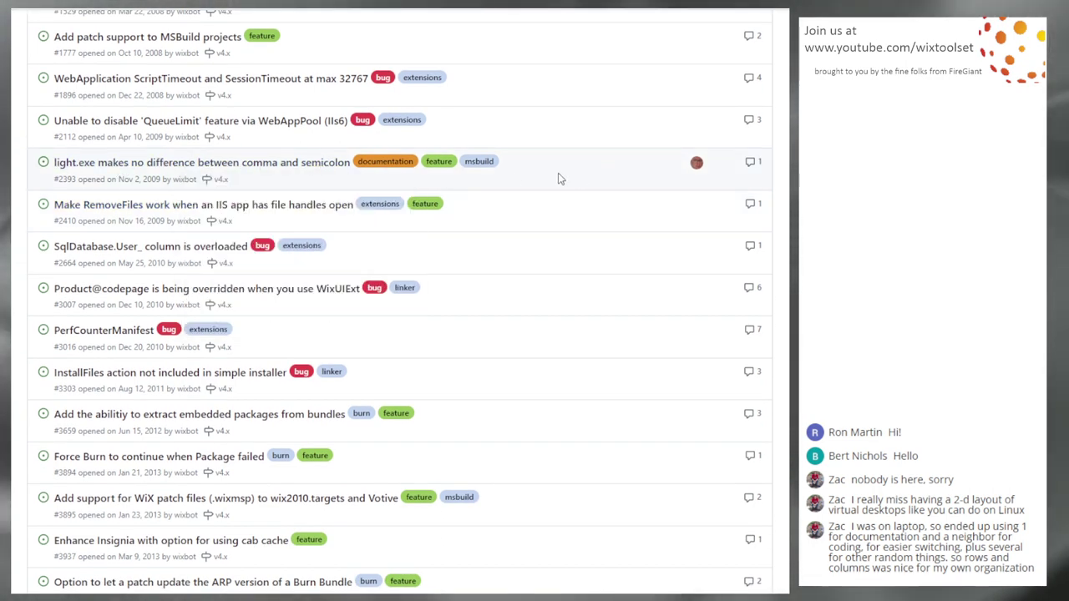
scroll(562, 190, down, 6)
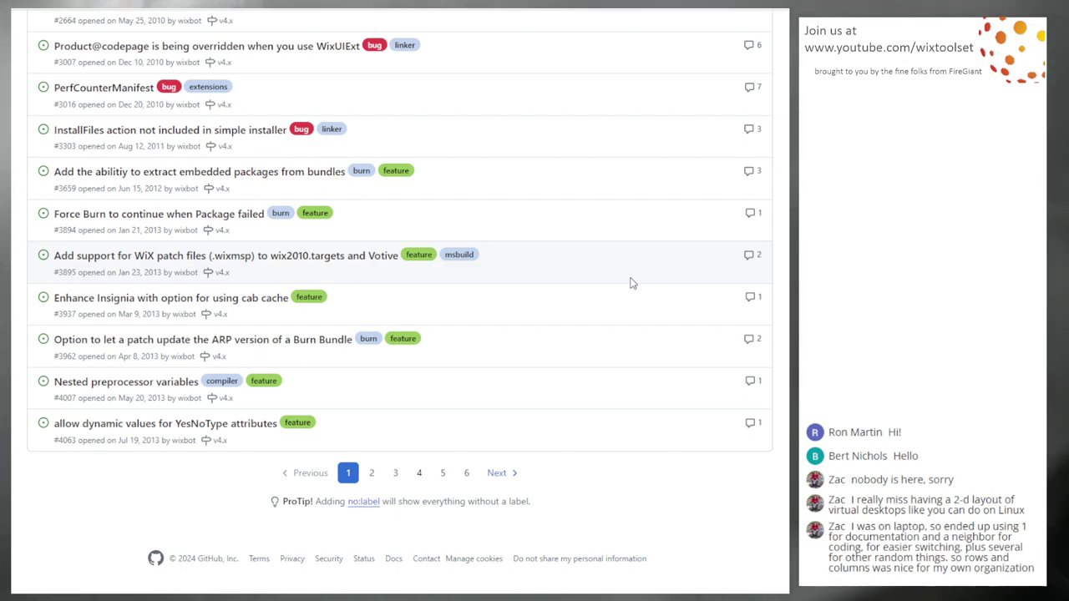
scroll(632, 284, up, 10)
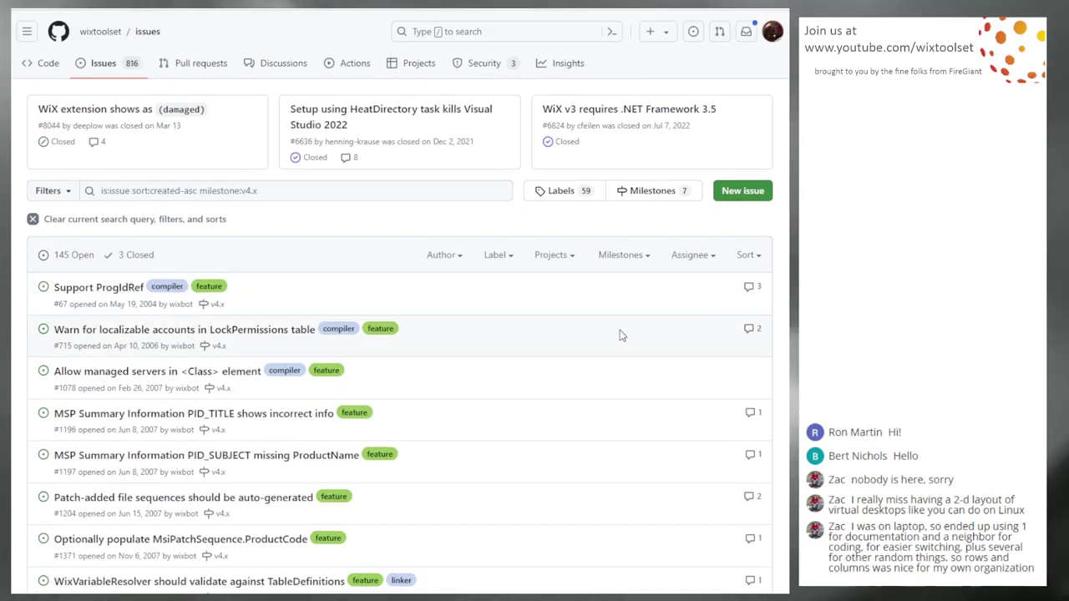
scroll(621, 334, down, 2)
scroll(618, 265, down, 1)
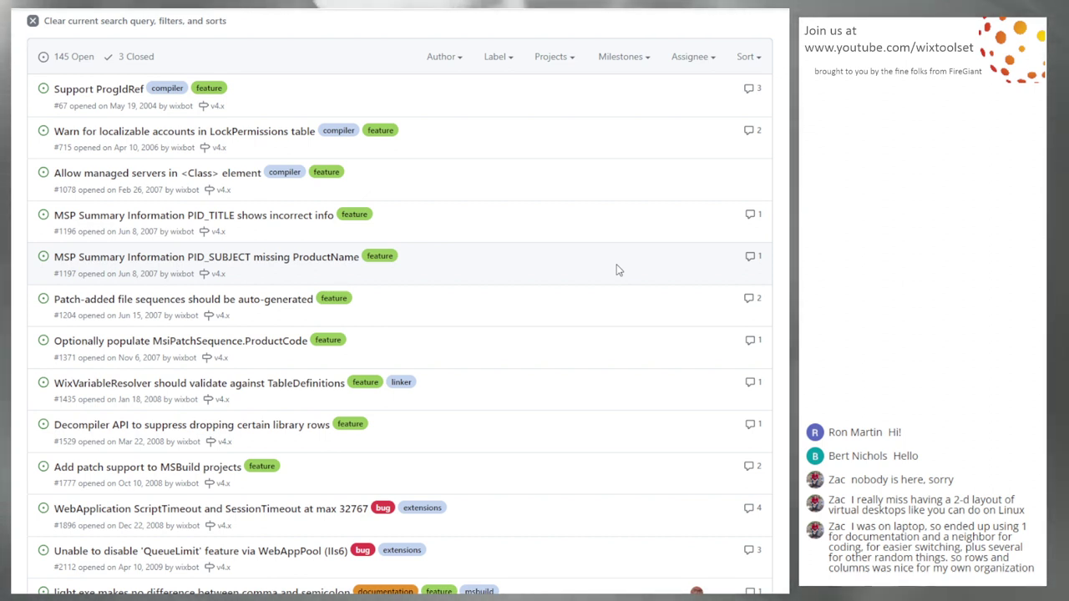
scroll(601, 251, down, 5)
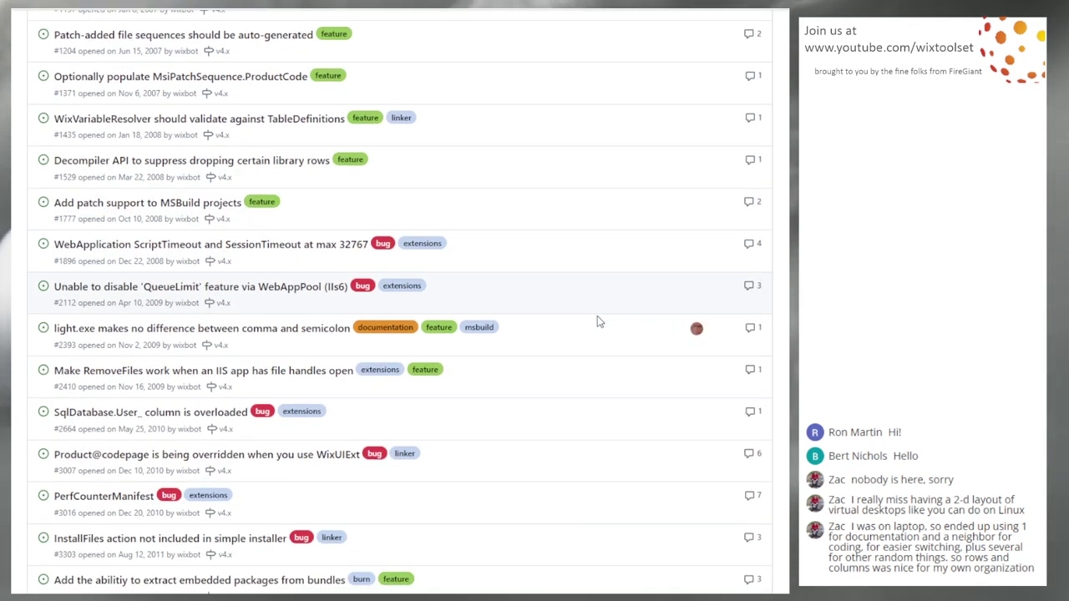
scroll(598, 338, down, 3)
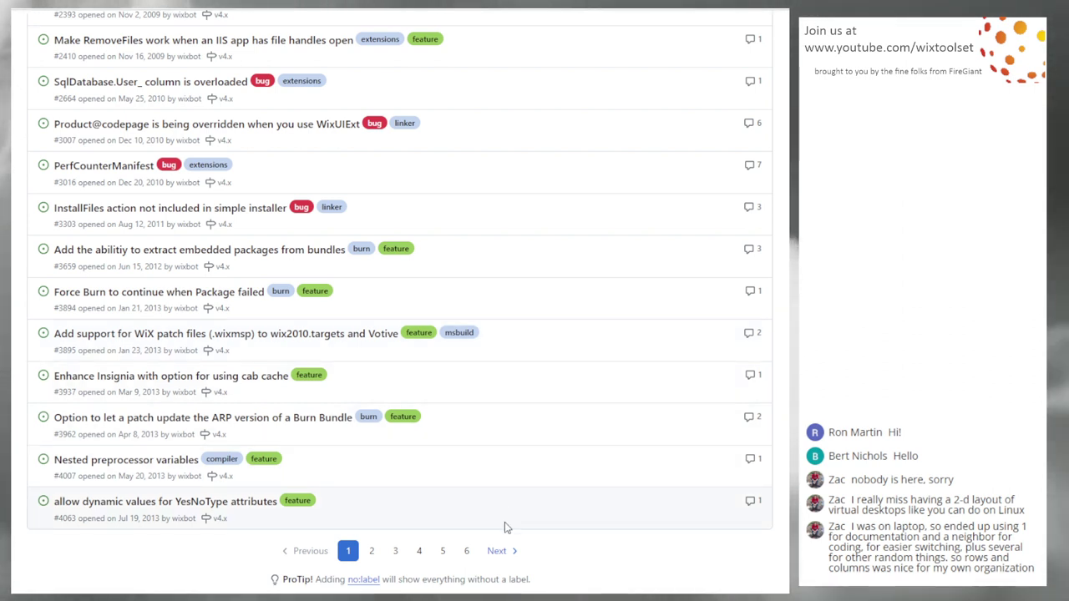
Step: Open page 6 of the v4.x issues and skim the newest entries down to the end and back
click(462, 555)
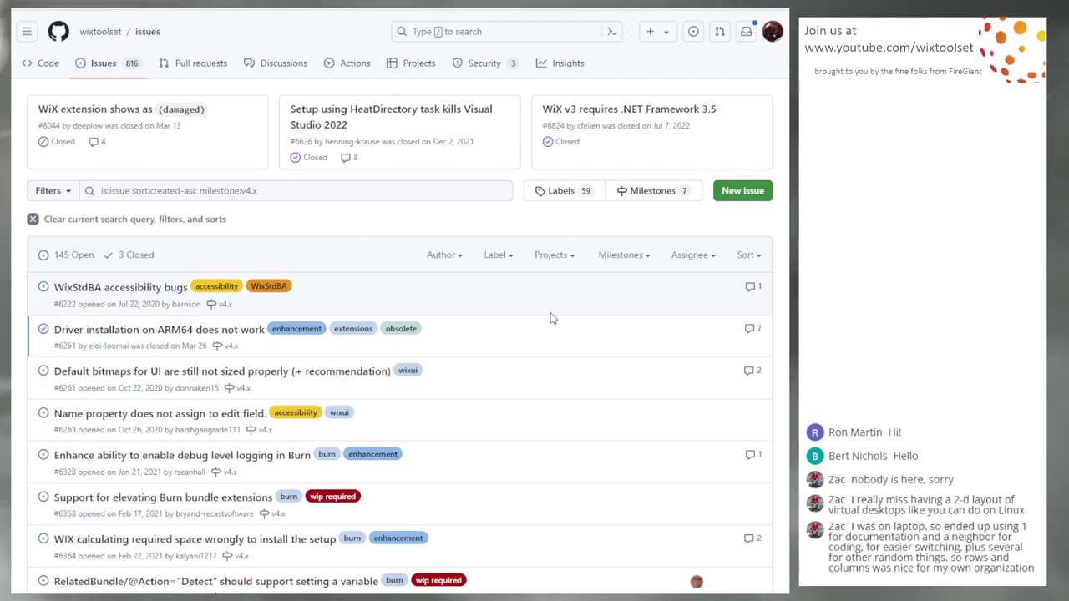
scroll(554, 386, down, 5)
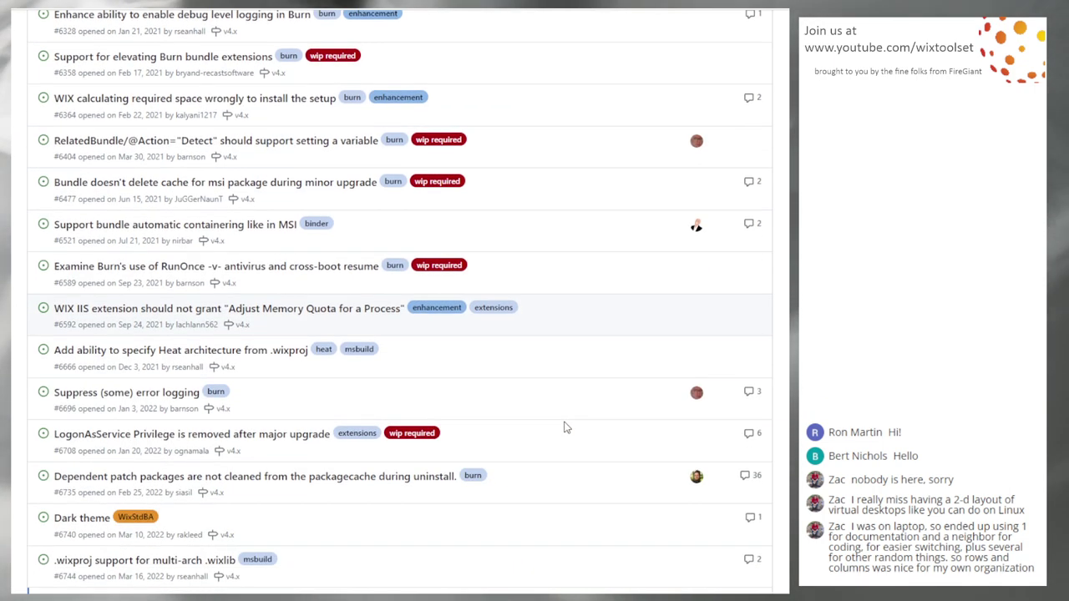
scroll(566, 430, down, 4)
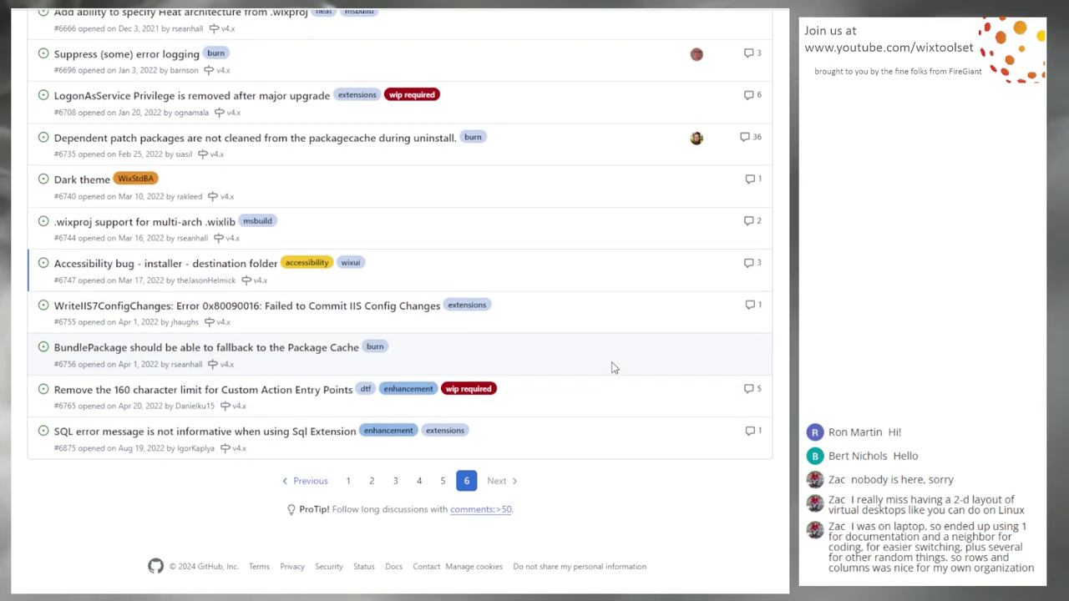
scroll(588, 363, up, 1)
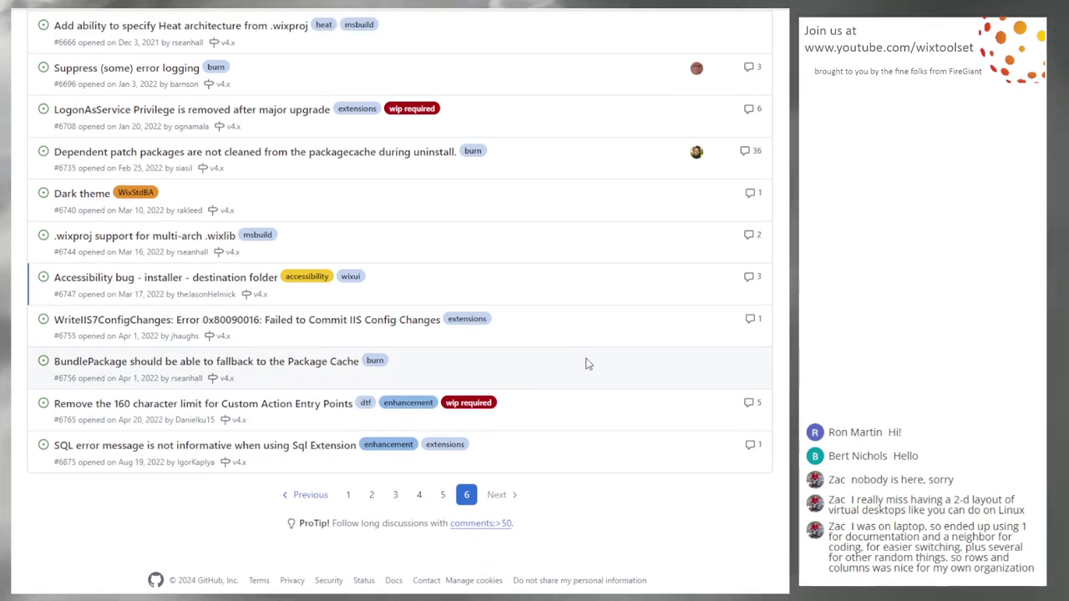
scroll(501, 300, up, 3)
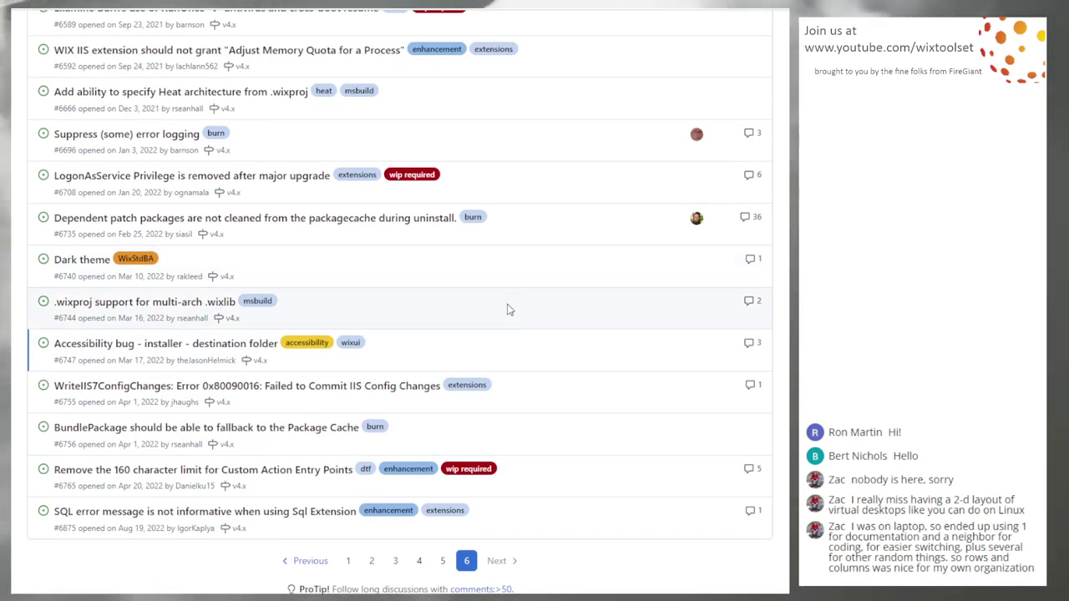
scroll(543, 292, up, 4)
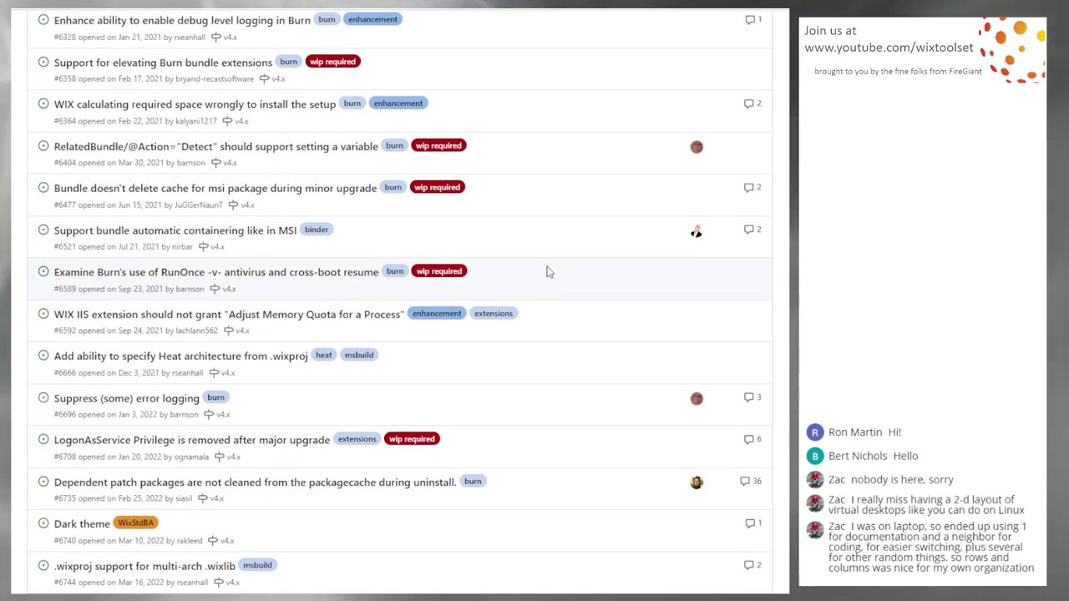
scroll(552, 271, up, 3)
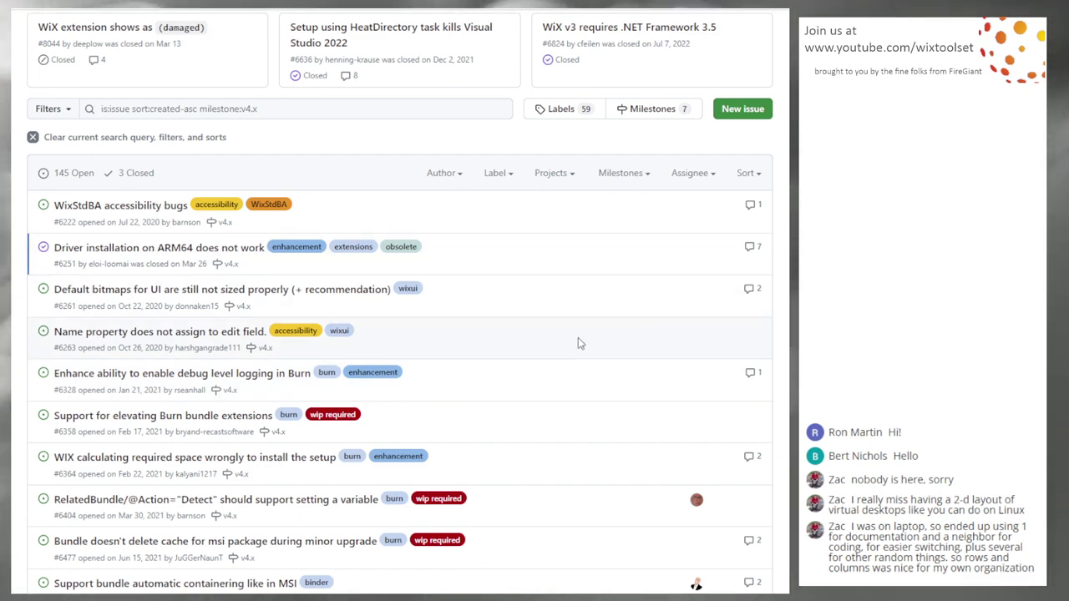
Step: Go to page 3 of the v4.x issues and skim its entries down to the end
scroll(523, 331, down, 8)
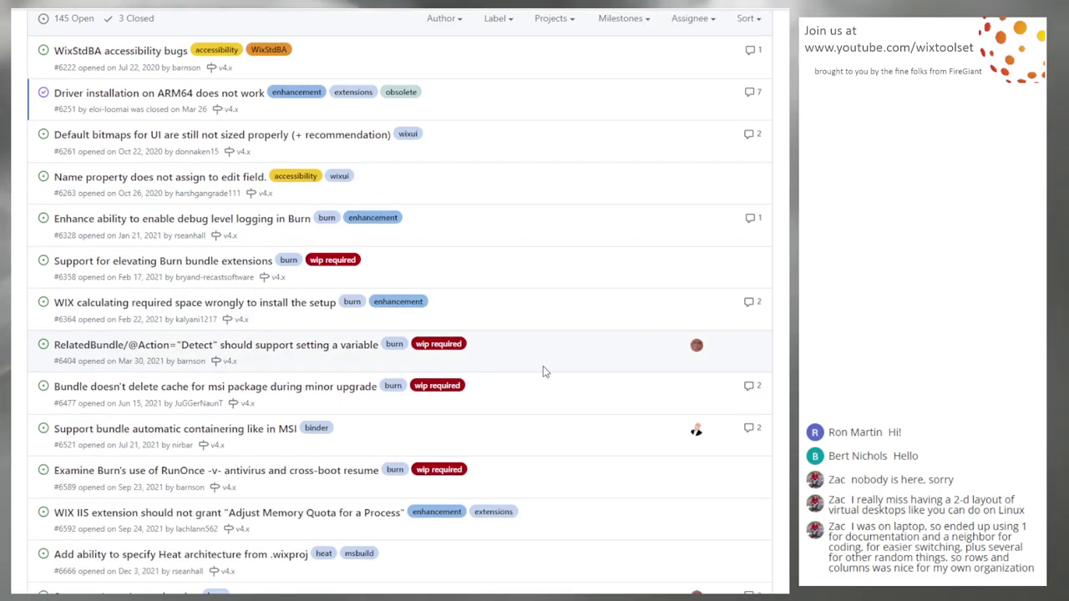
scroll(469, 380, down, 1)
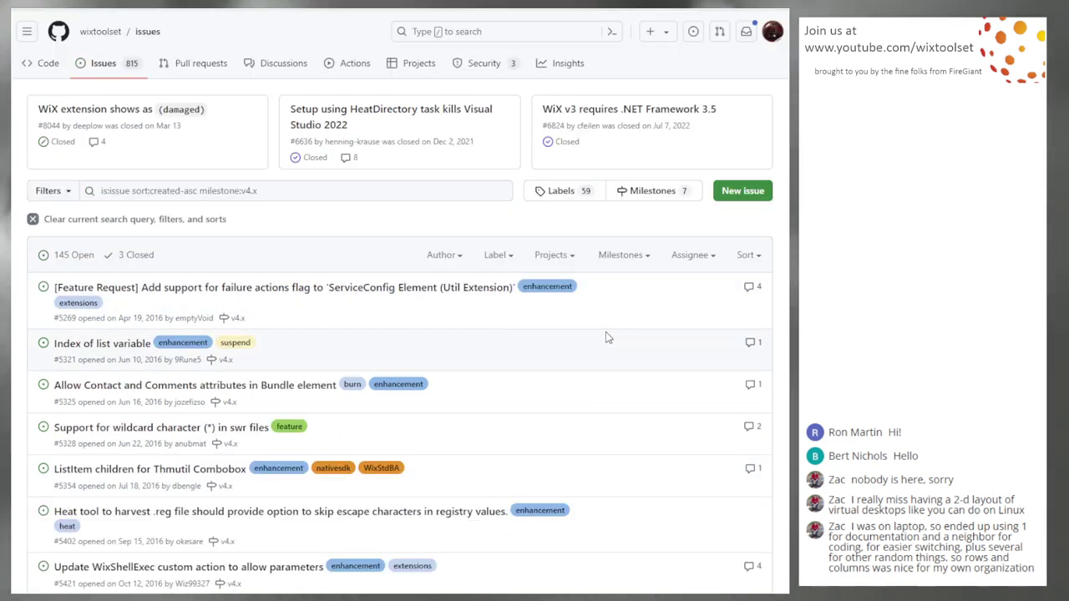
scroll(610, 334, down, 3)
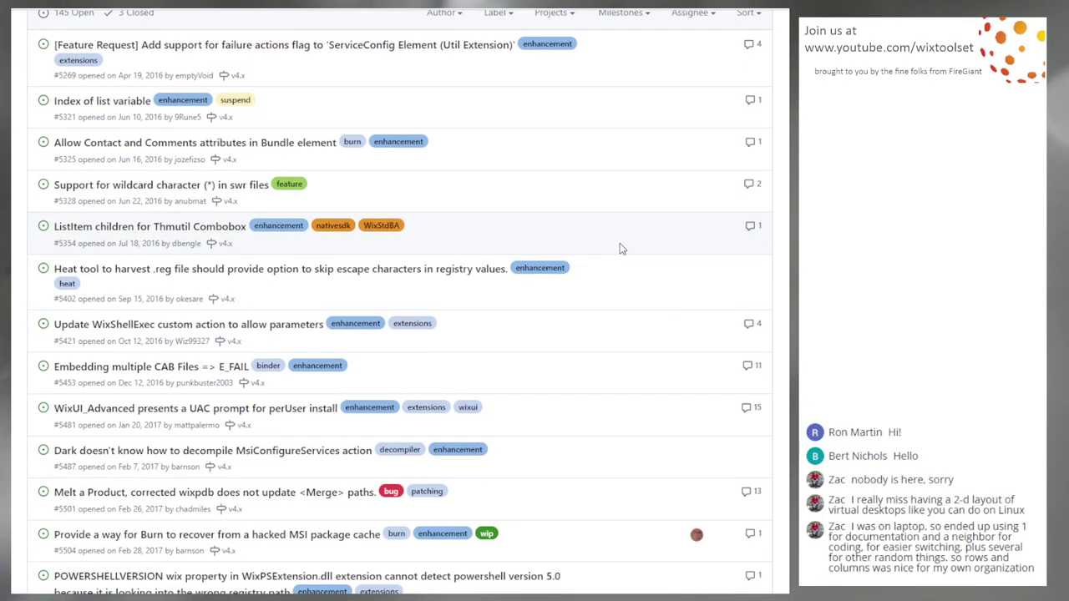
scroll(619, 248, down, 4)
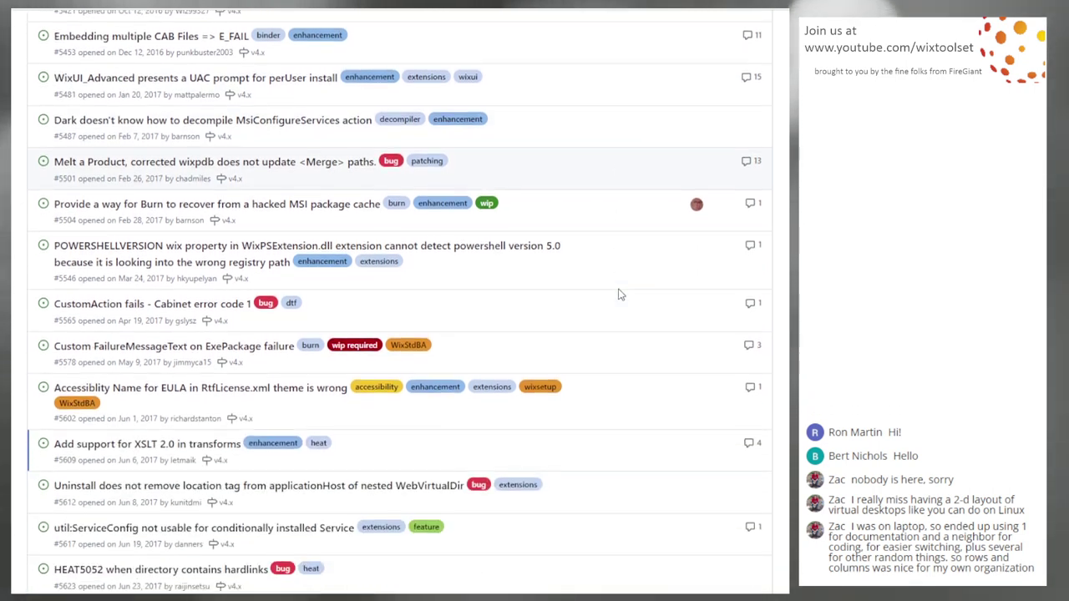
scroll(619, 294, down, 5)
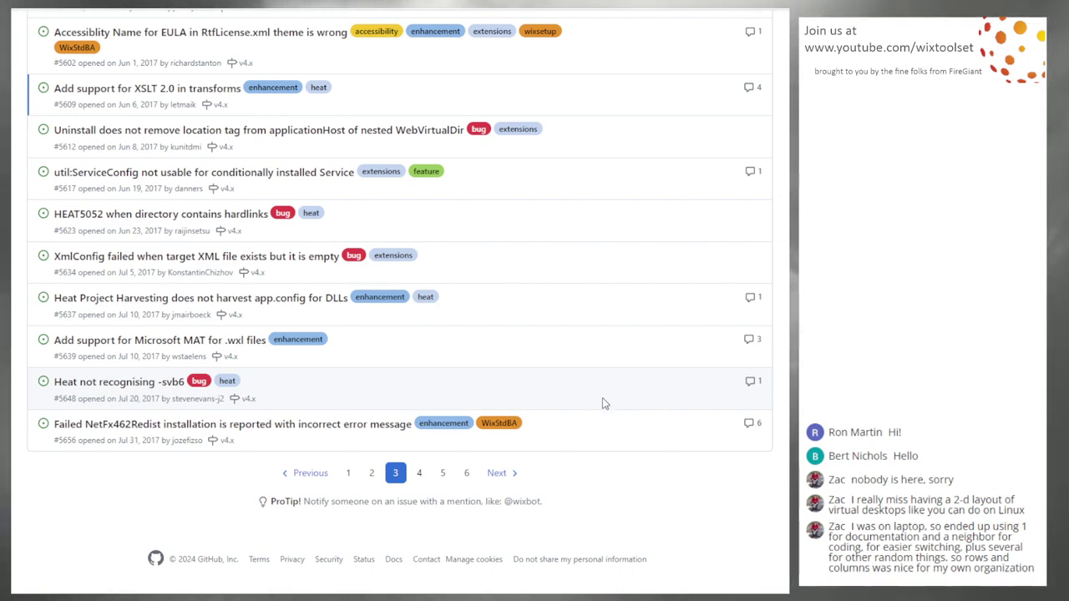
Step: Review the milestone and project filter options for the issue list, leaving the v4.x filter applied
scroll(603, 399, up, 12)
click(610, 255)
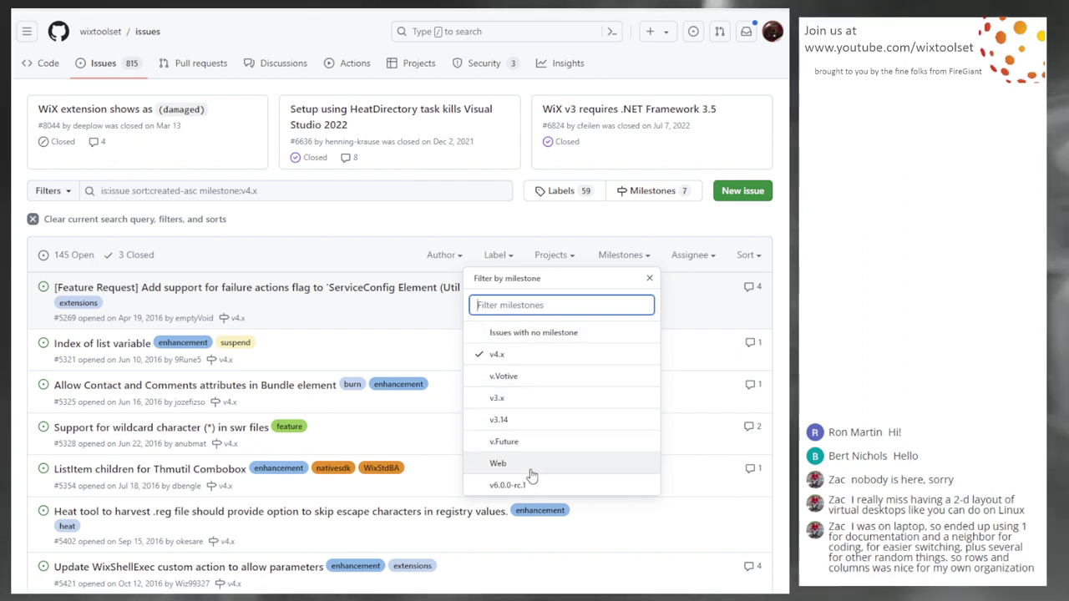
click(17, 401)
click(551, 256)
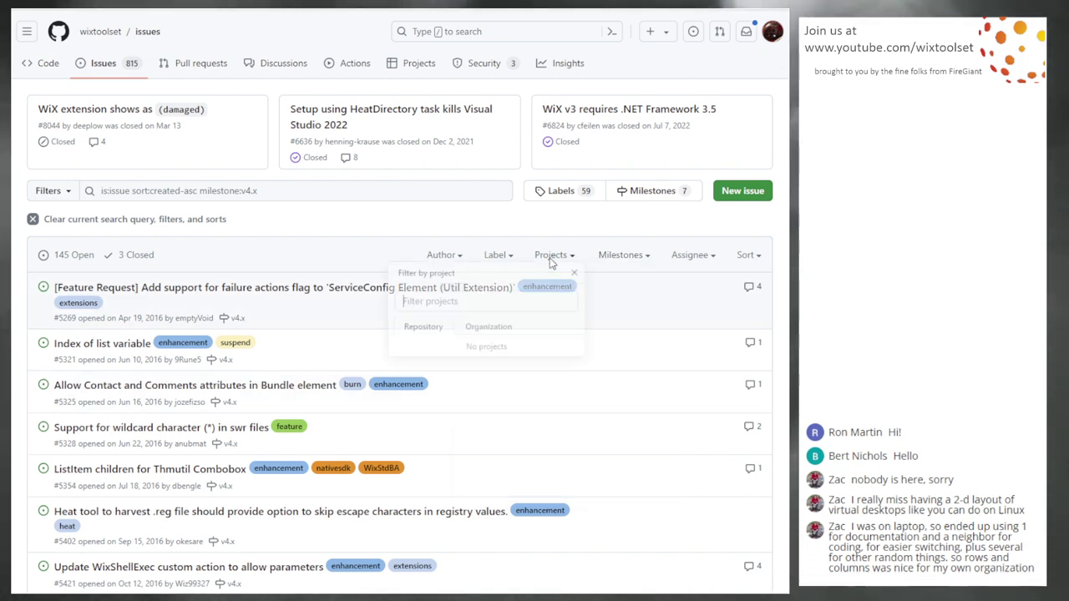
click(599, 264)
click(616, 259)
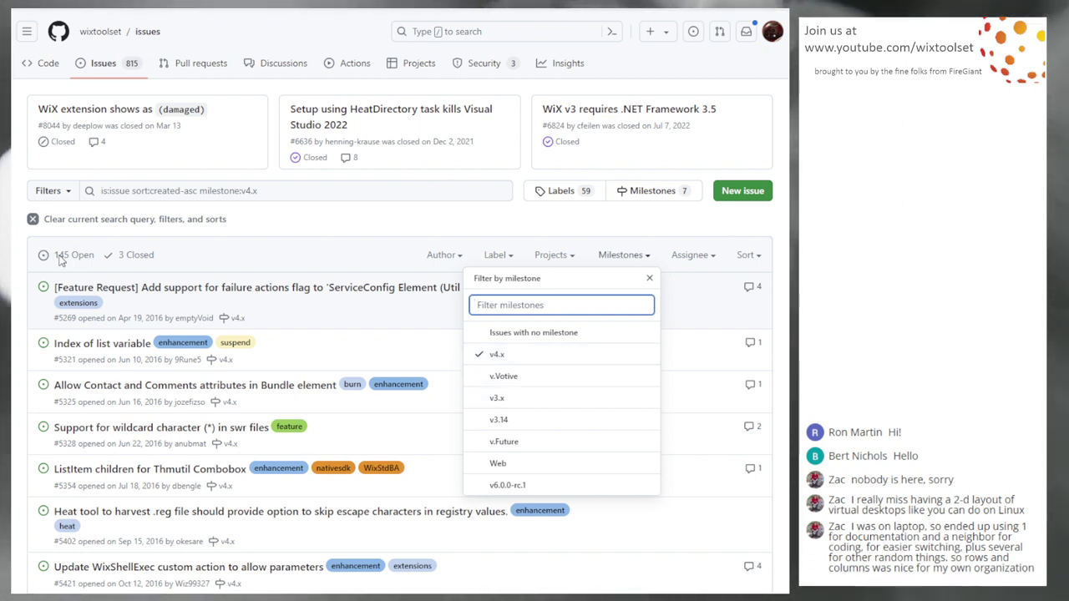
click(387, 224)
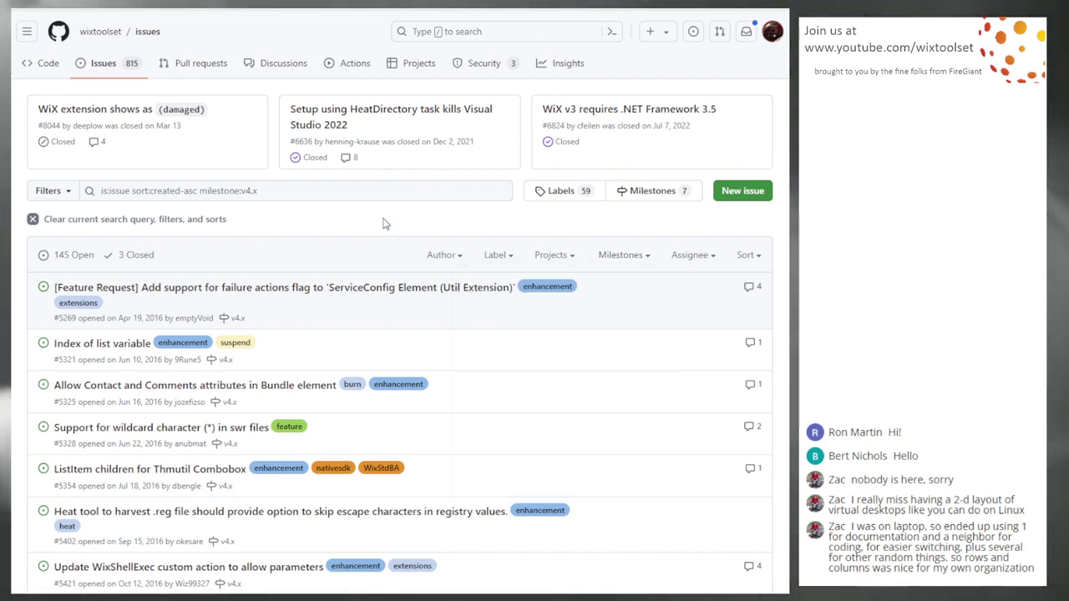